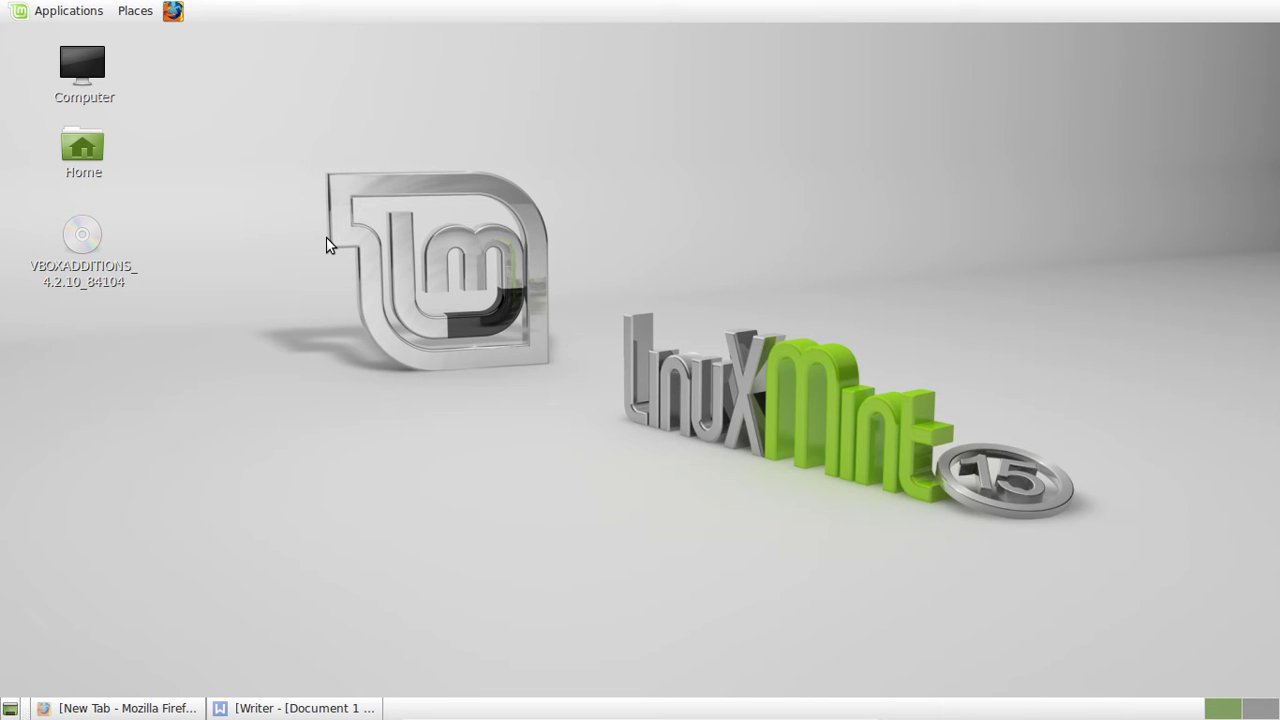
- Launch Kingsoft Writer from the Applications menu's Office programs to get a blank Document 2
{"action": "left_click", "coordinate": [60, 9]}
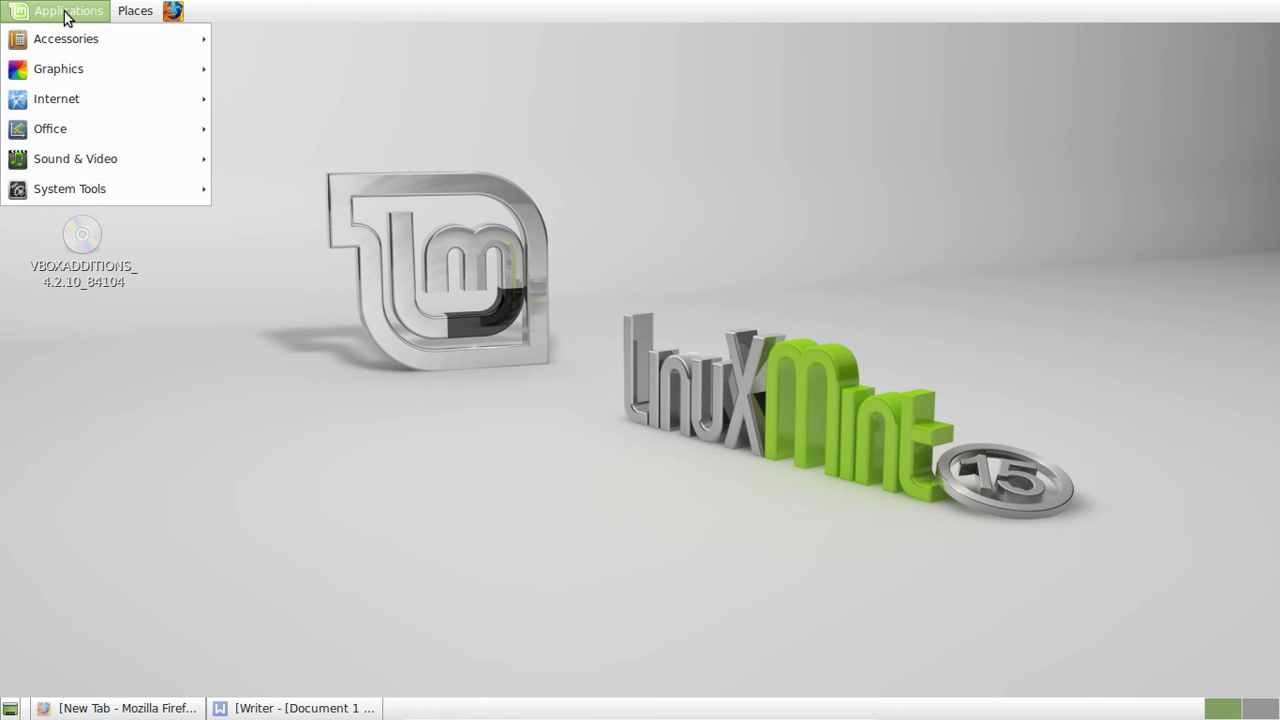
{"action": "mouse_move", "coordinate": [100, 128]}
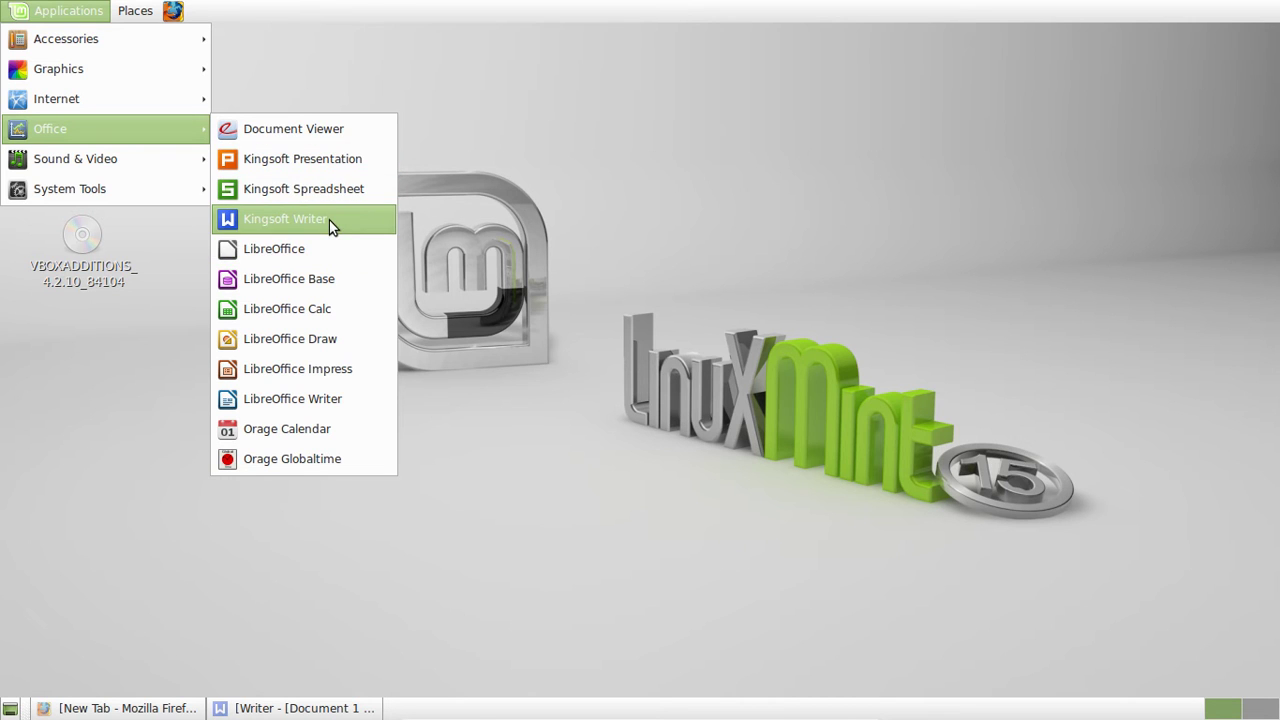
{"action": "left_click", "coordinate": [329, 219]}
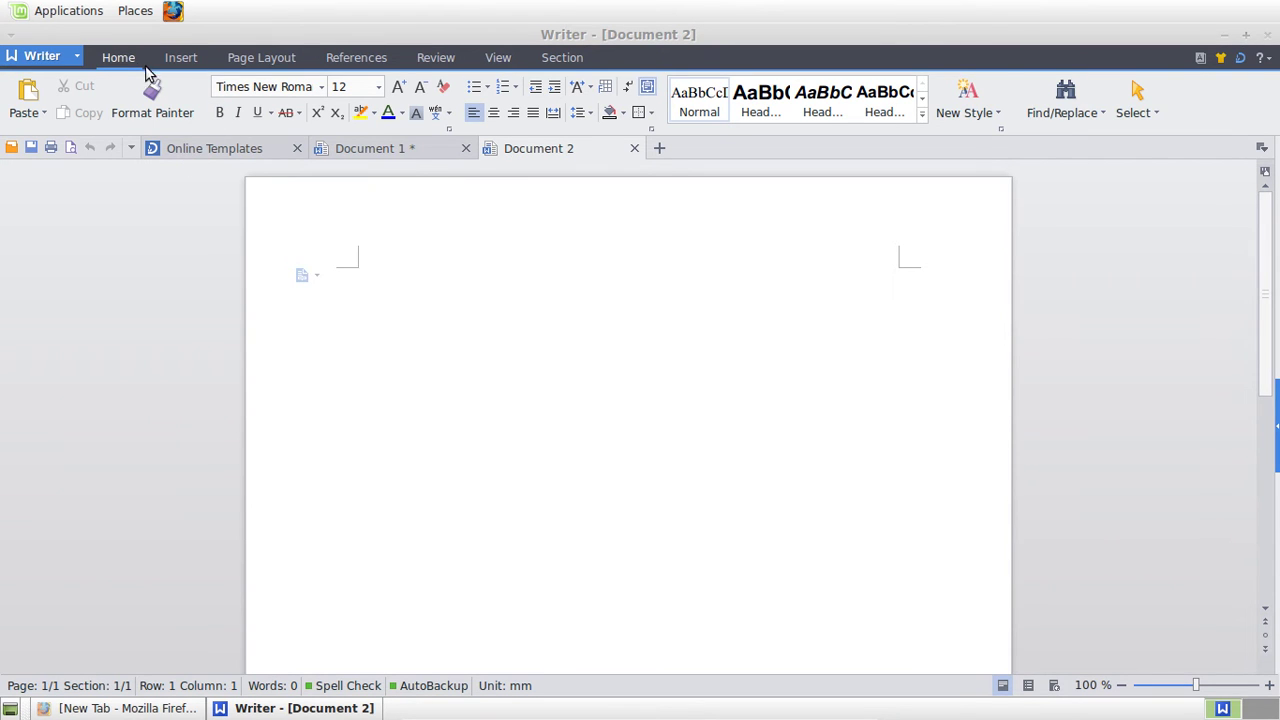
- Browse the Insert, Page Layout, References, Review, View and Section ribbon tabs
{"action": "left_click", "coordinate": [181, 58]}
{"action": "left_click", "coordinate": [262, 58]}
{"action": "left_click", "coordinate": [354, 58]}
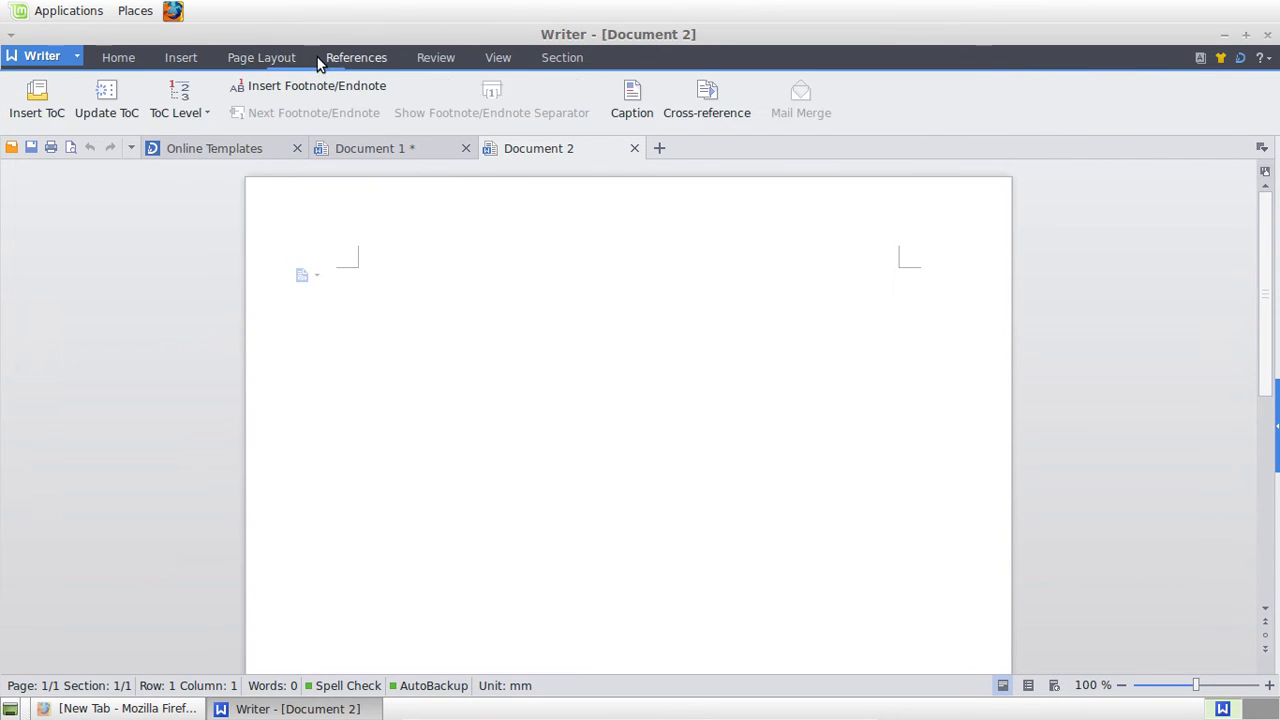
{"action": "left_click", "coordinate": [181, 57]}
{"action": "left_click", "coordinate": [261, 57]}
{"action": "left_click", "coordinate": [356, 57]}
{"action": "left_click", "coordinate": [435, 57]}
{"action": "left_click", "coordinate": [497, 57]}
{"action": "left_click", "coordinate": [562, 57]}
- Step back through Review, References, Page Layout and Insert to the Home tab, then click in the page
{"action": "left_click", "coordinate": [435, 57]}
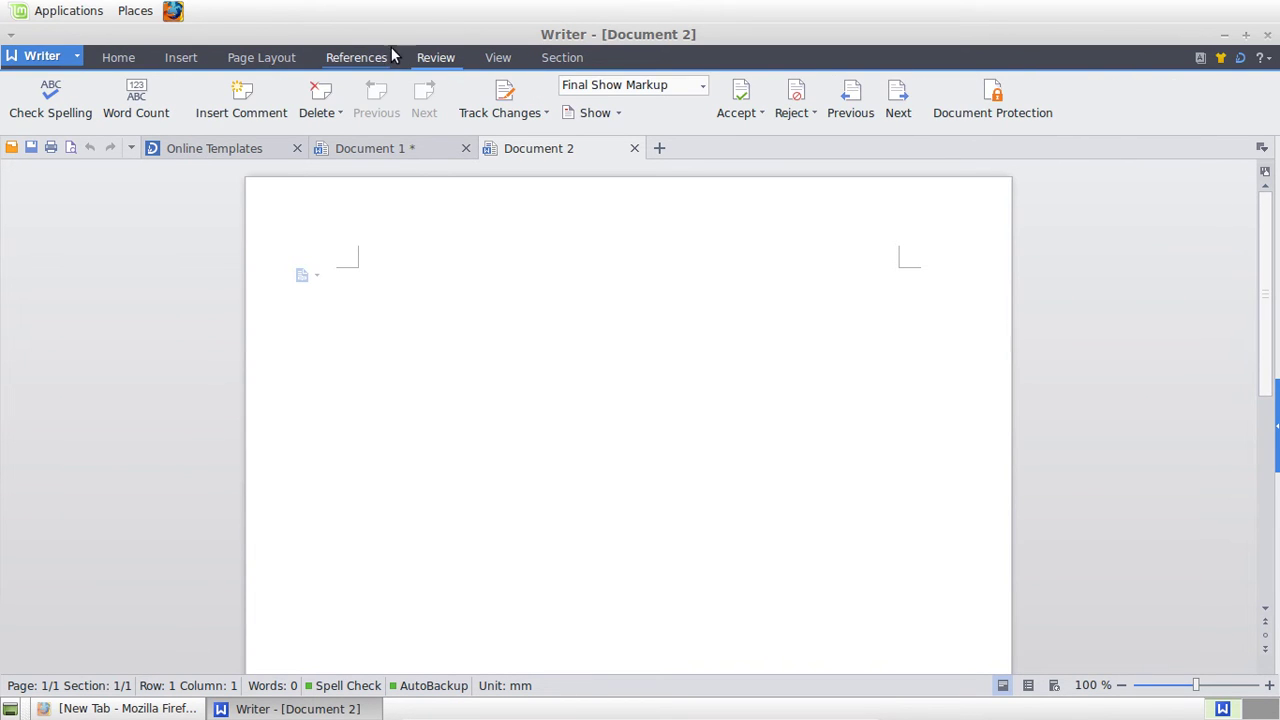
{"action": "left_click", "coordinate": [358, 58]}
{"action": "left_click", "coordinate": [290, 58]}
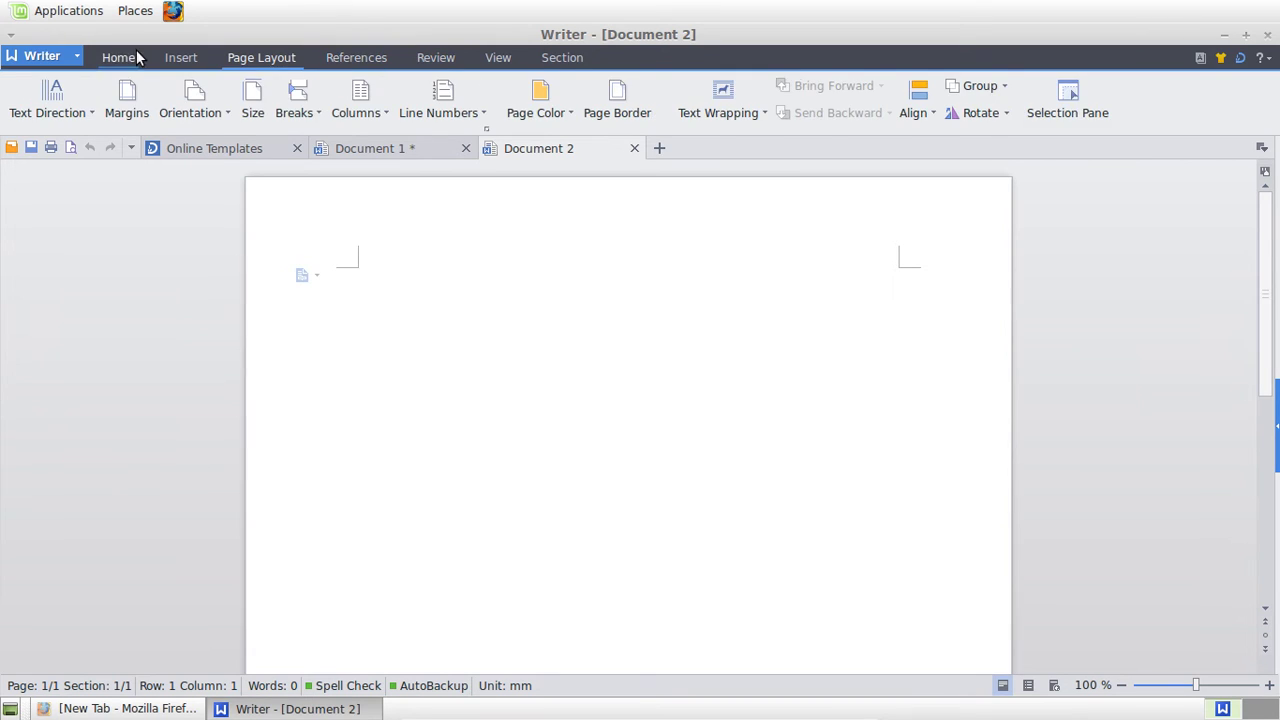
{"action": "left_click", "coordinate": [177, 60]}
{"action": "left_click", "coordinate": [118, 58]}
{"action": "left_click", "coordinate": [143, 270]}
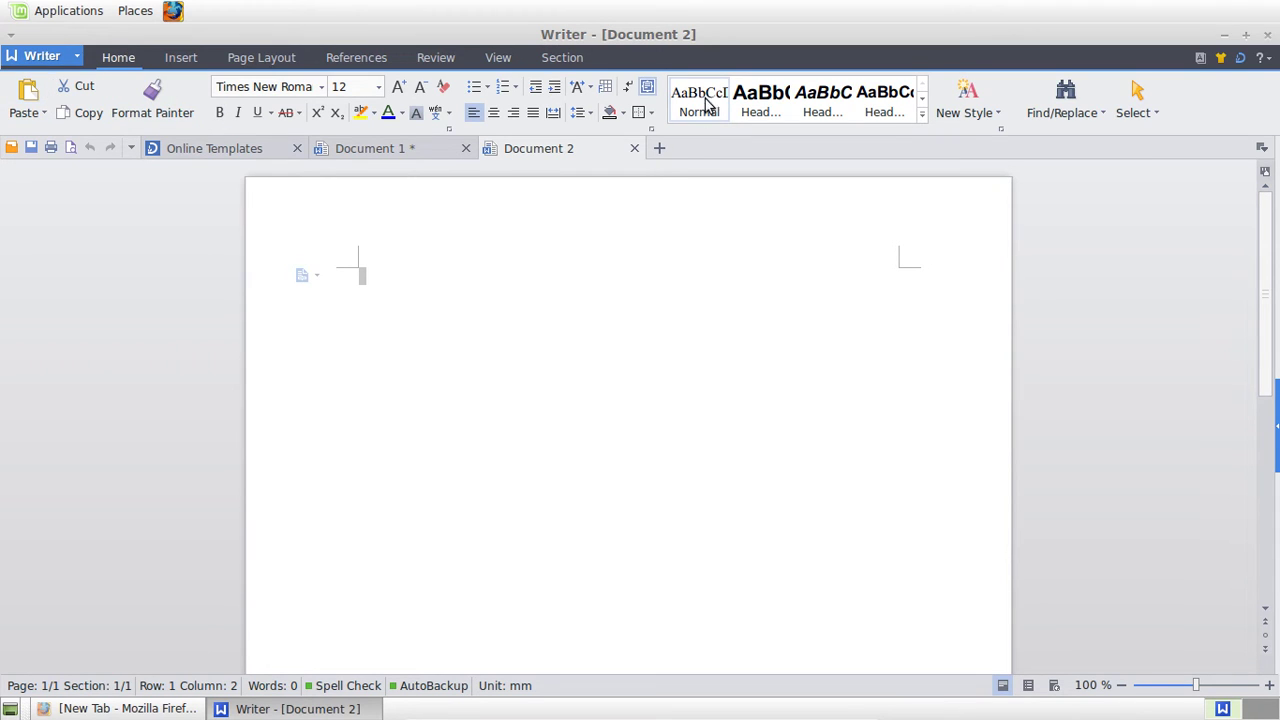
- Browse the tabs again, previewing Page Layout's column choices, finishing on Insert
{"action": "left_click", "coordinate": [178, 57]}
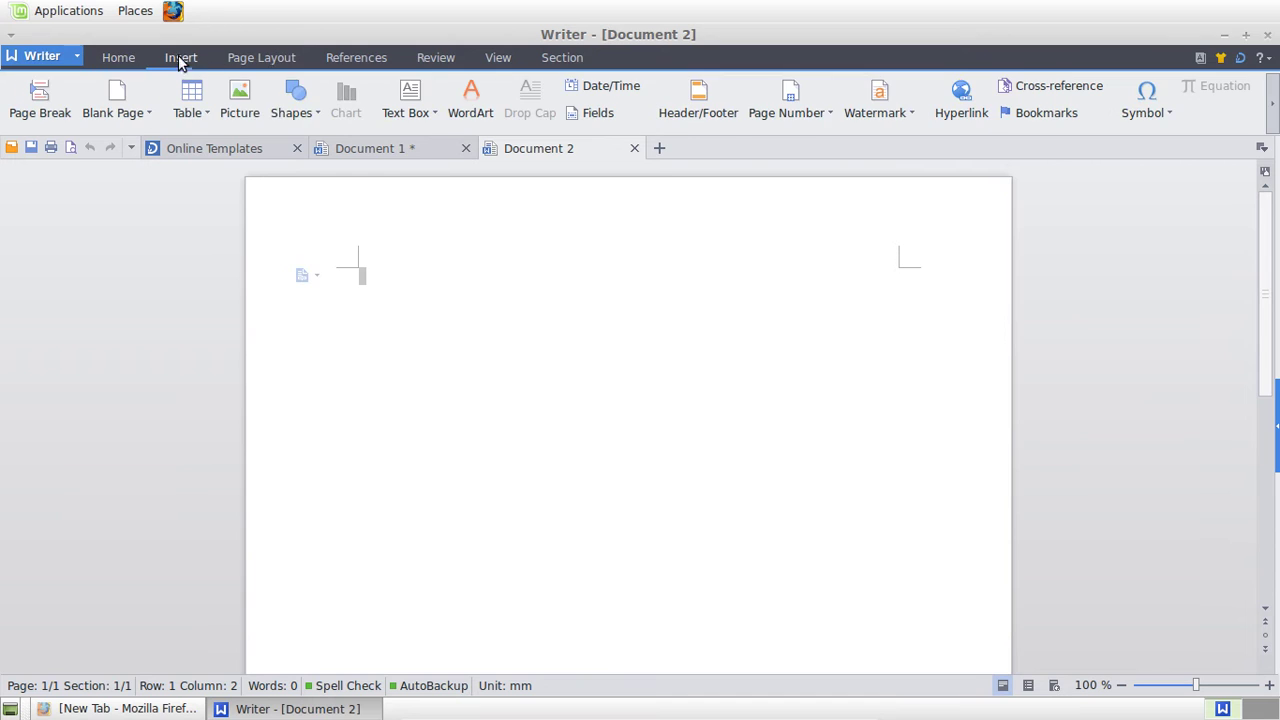
{"action": "left_click", "coordinate": [245, 59]}
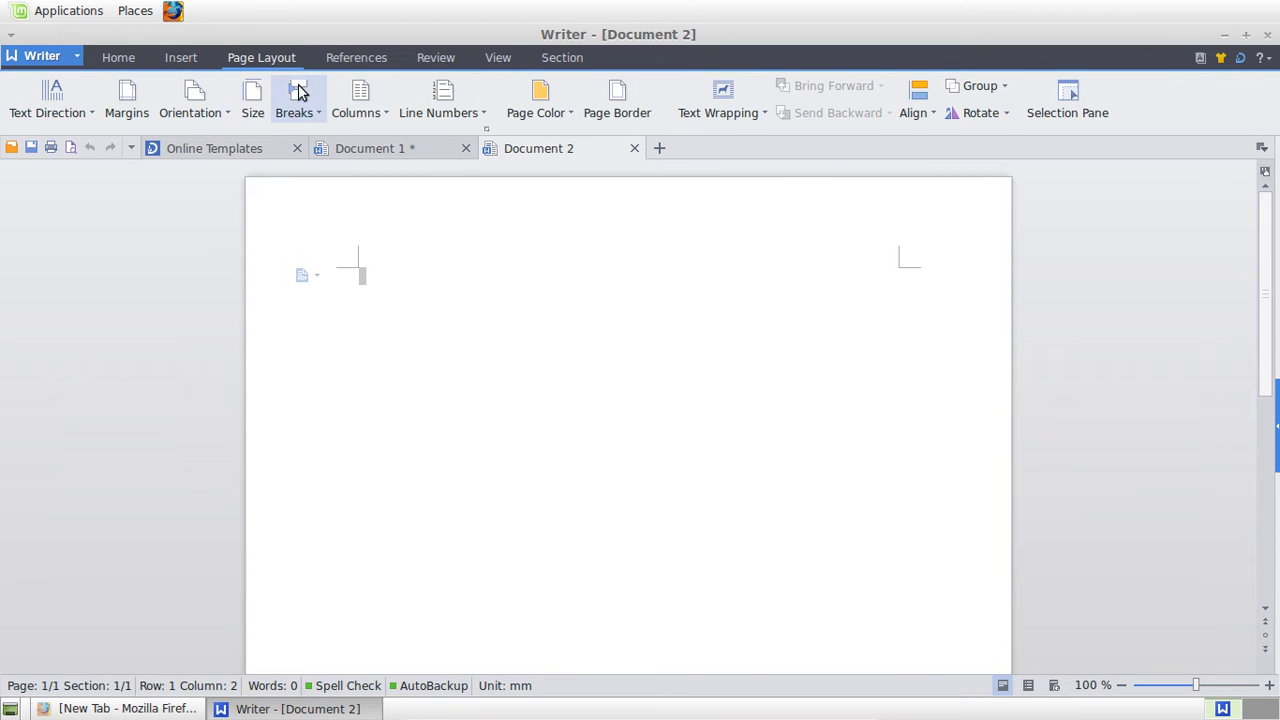
{"action": "left_click", "coordinate": [357, 105]}
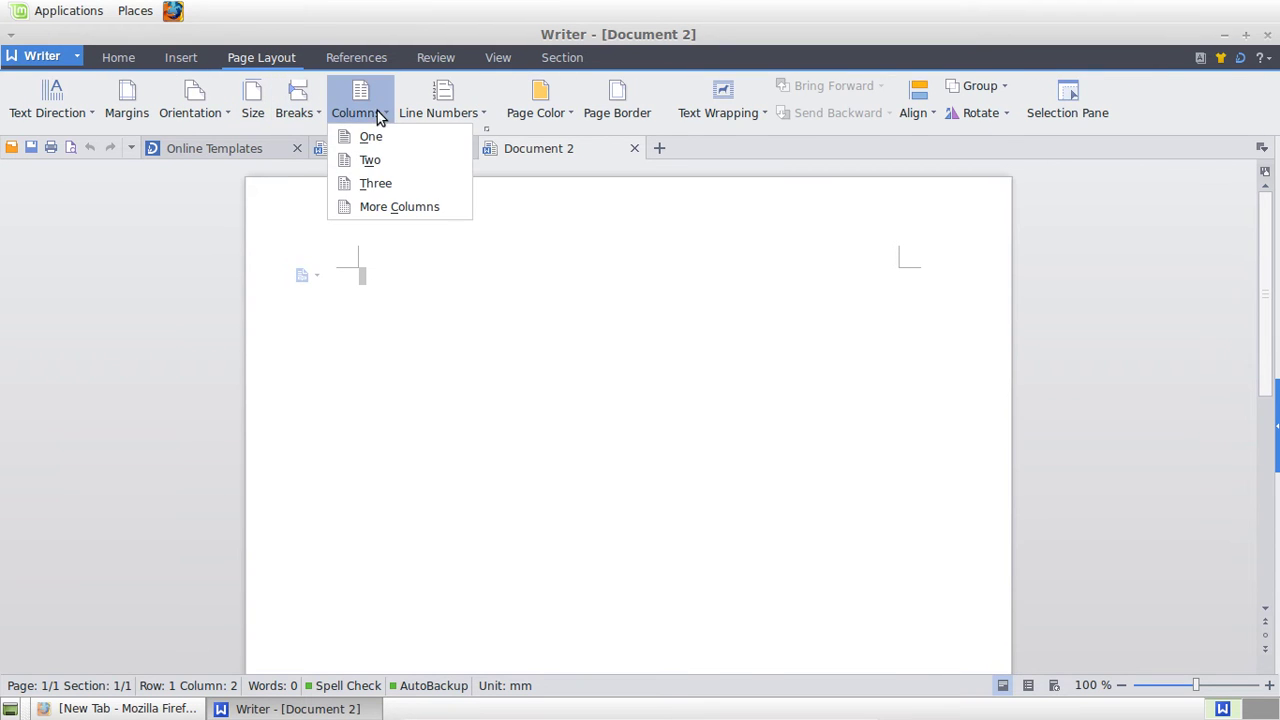
{"action": "left_click", "coordinate": [356, 57]}
{"action": "left_click", "coordinate": [436, 57]}
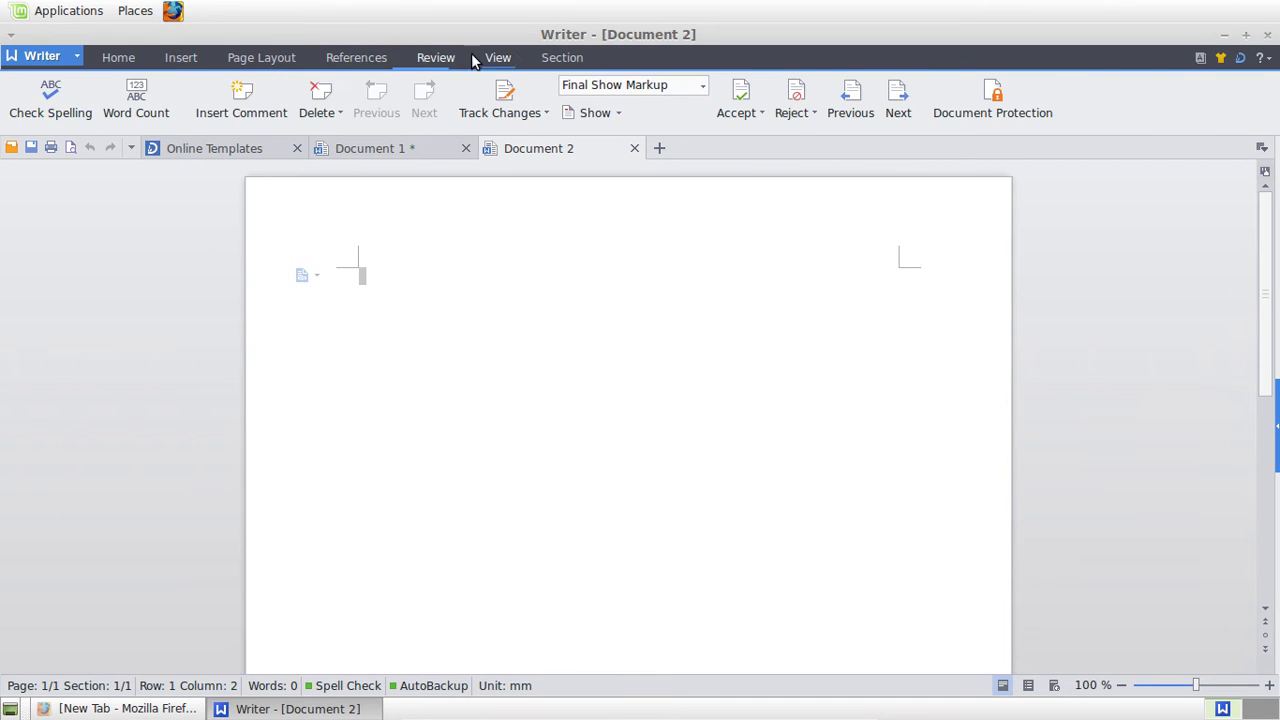
{"action": "left_click", "coordinate": [498, 57]}
{"action": "left_click", "coordinate": [562, 57]}
{"action": "left_click", "coordinate": [170, 63]}
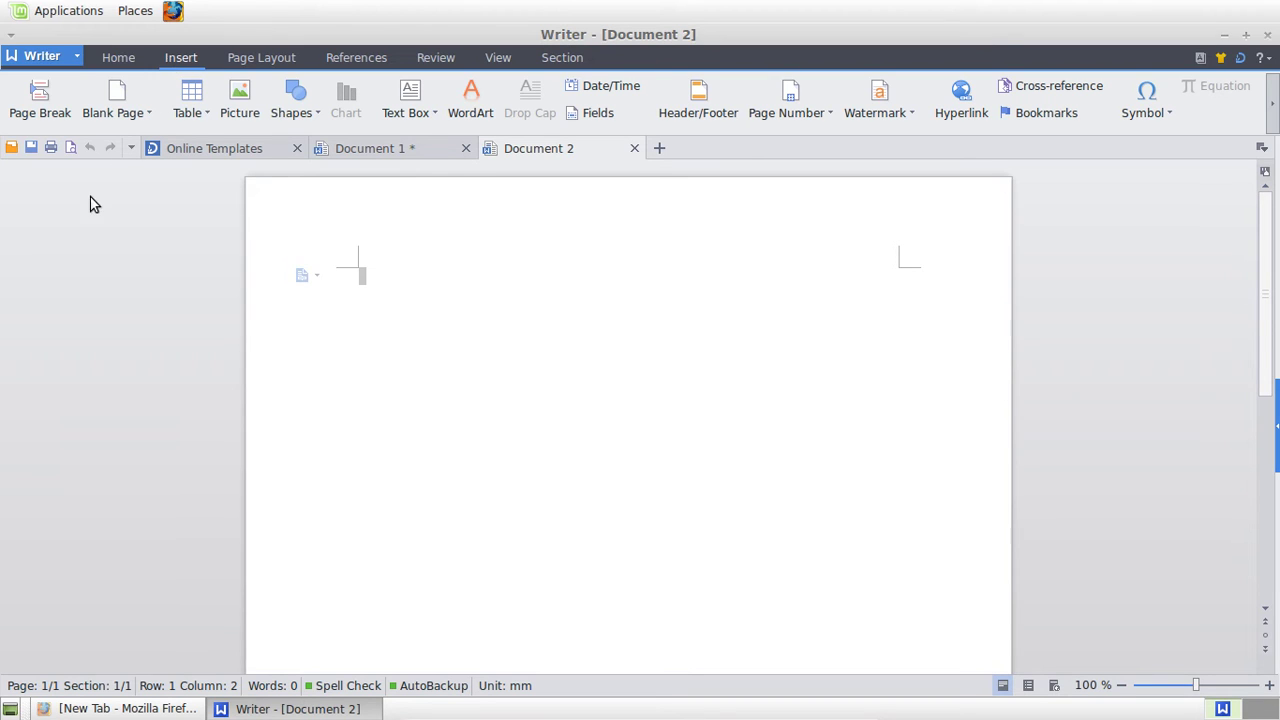
- Open and close the Writer menu, then switch from the templates page to Document 1
{"action": "left_click", "coordinate": [43, 58]}
{"action": "left_click", "coordinate": [32, 655]}
{"action": "left_click", "coordinate": [218, 152]}
{"action": "left_click", "coordinate": [330, 155]}
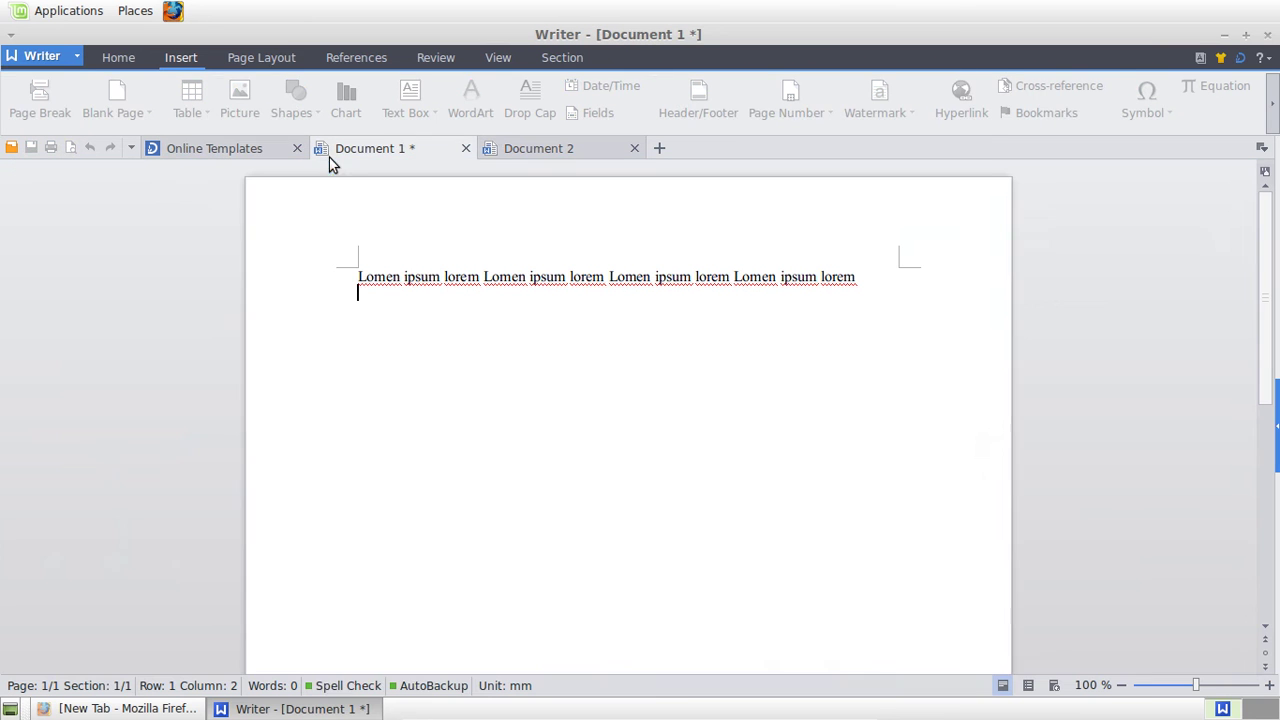
- Browse Document 1's Page Layout, References and Review tabs, including reject-change options, then return to Home and minimise Writer
{"action": "left_click", "coordinate": [279, 62]}
{"action": "left_click", "coordinate": [358, 57]}
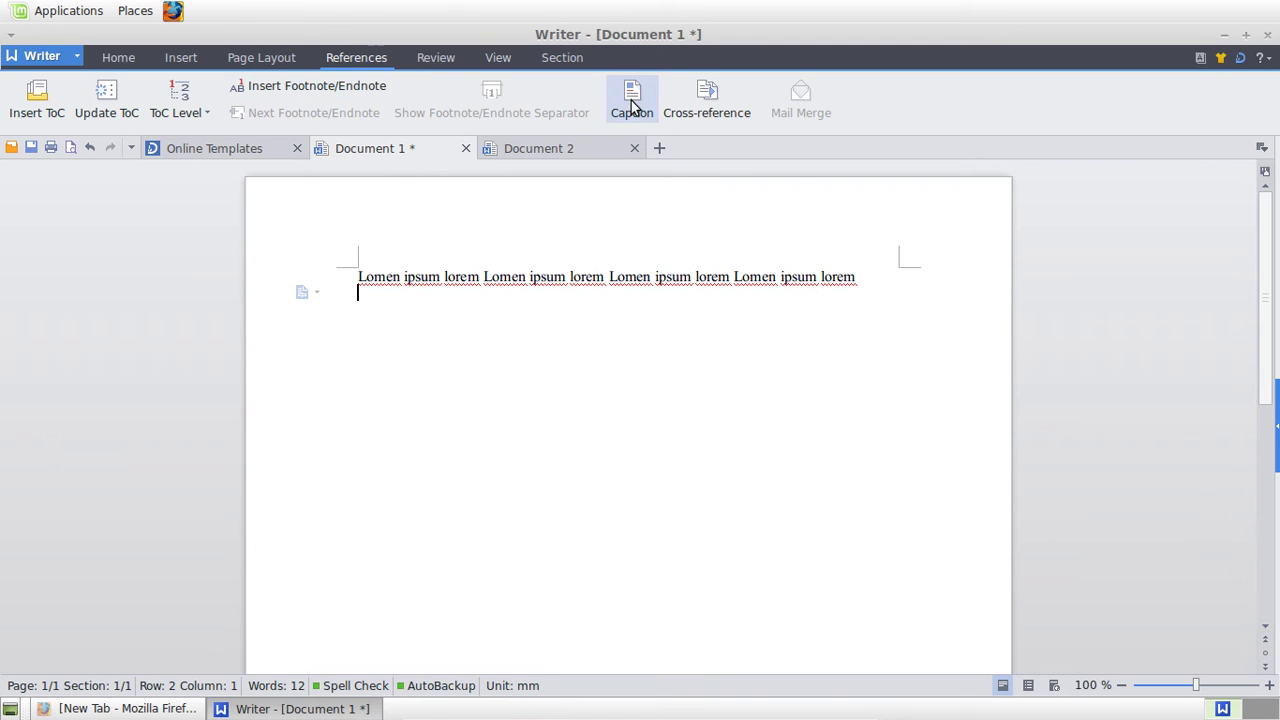
{"action": "left_click", "coordinate": [458, 57]}
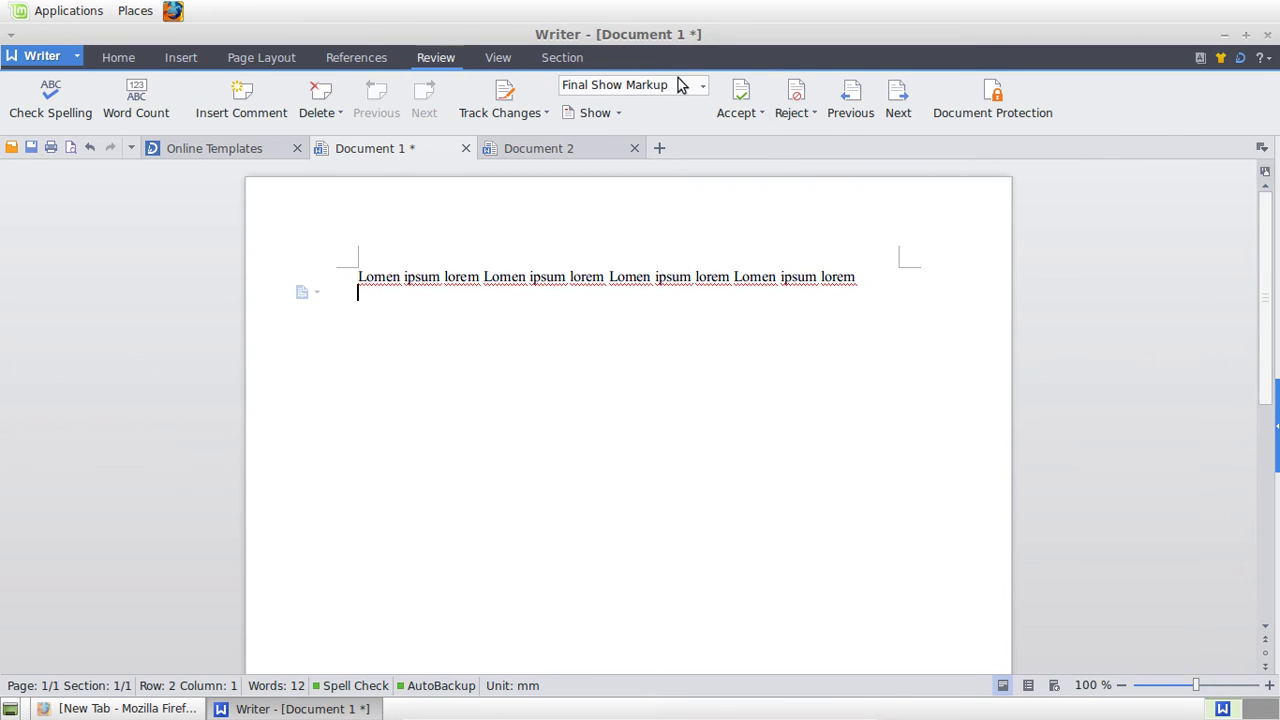
{"action": "left_click", "coordinate": [793, 113]}
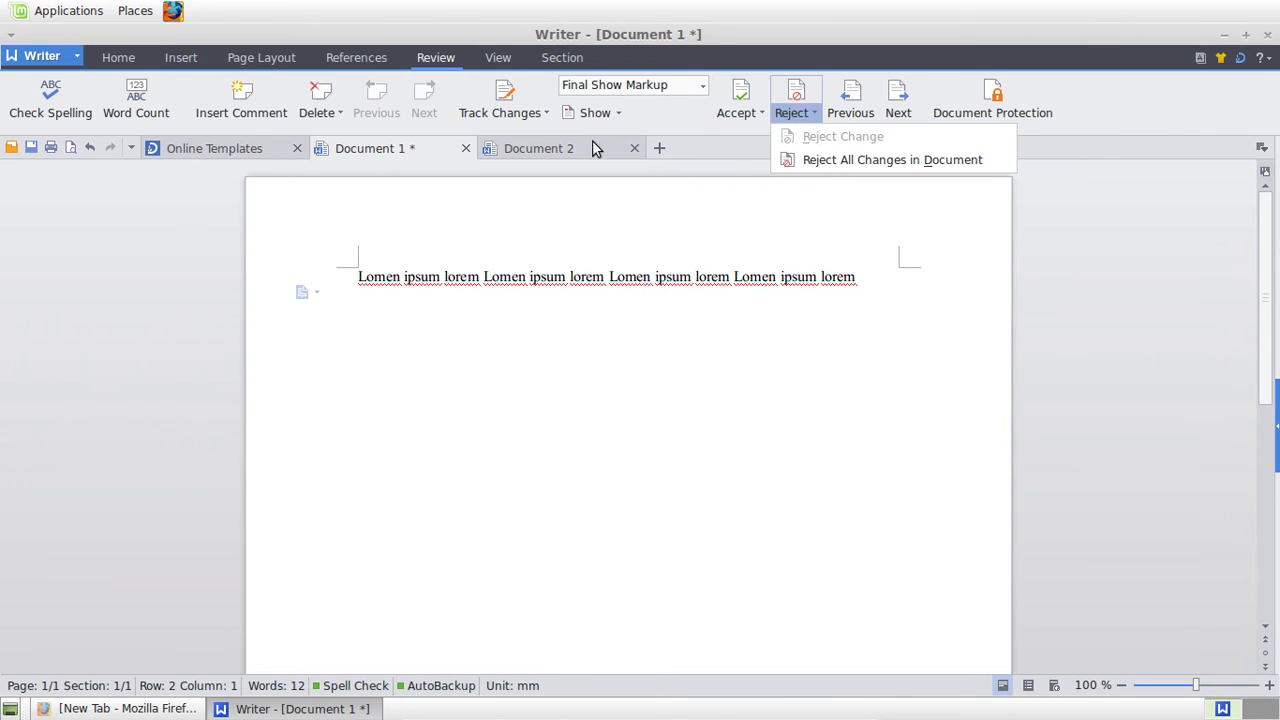
{"action": "left_click", "coordinate": [68, 110]}
{"action": "left_click", "coordinate": [118, 58]}
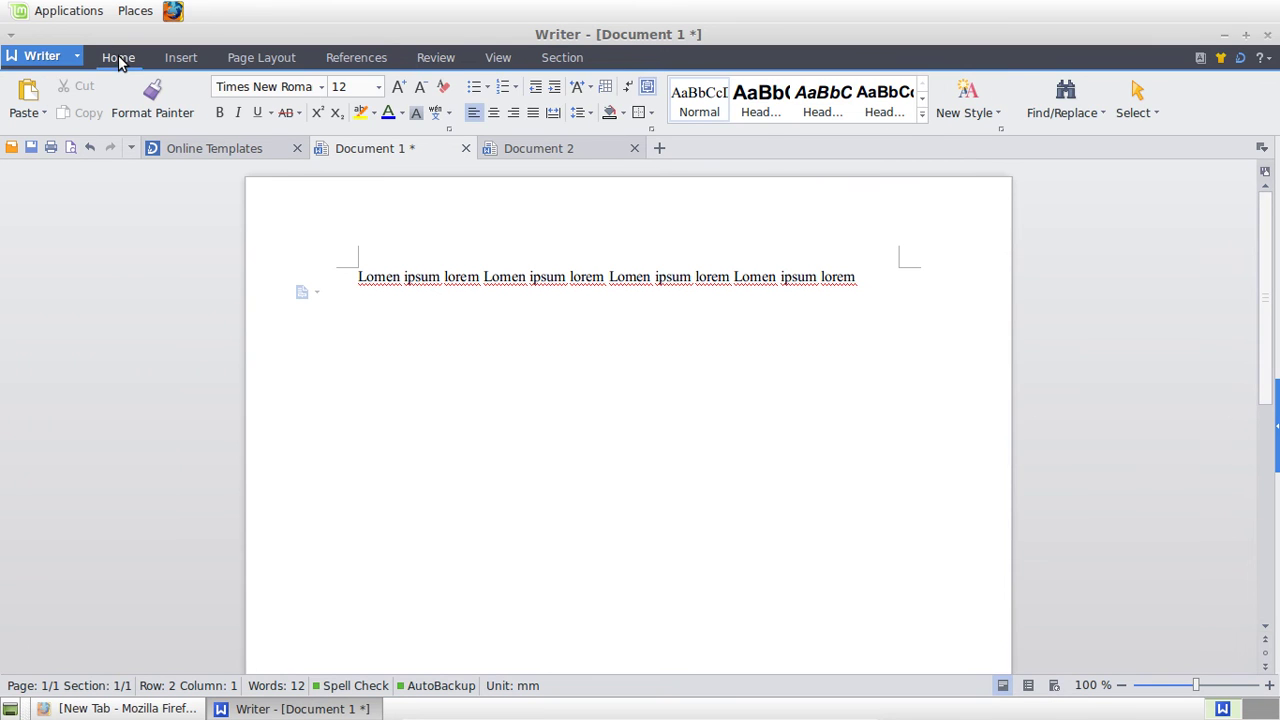
{"action": "key", "text": "shift+Right"}
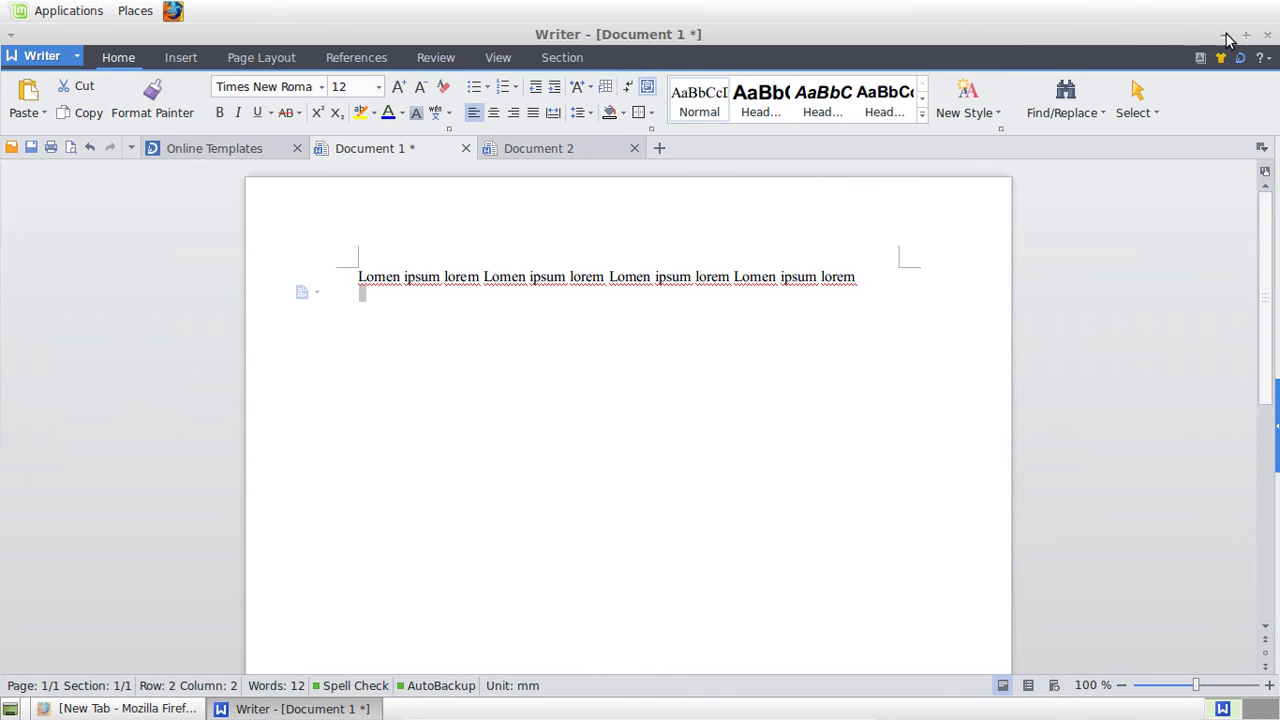
{"action": "left_click", "coordinate": [1226, 36]}
- Launch Kingsoft Presentation from the Applications menu's Office programs
{"action": "left_click", "coordinate": [62, 11]}
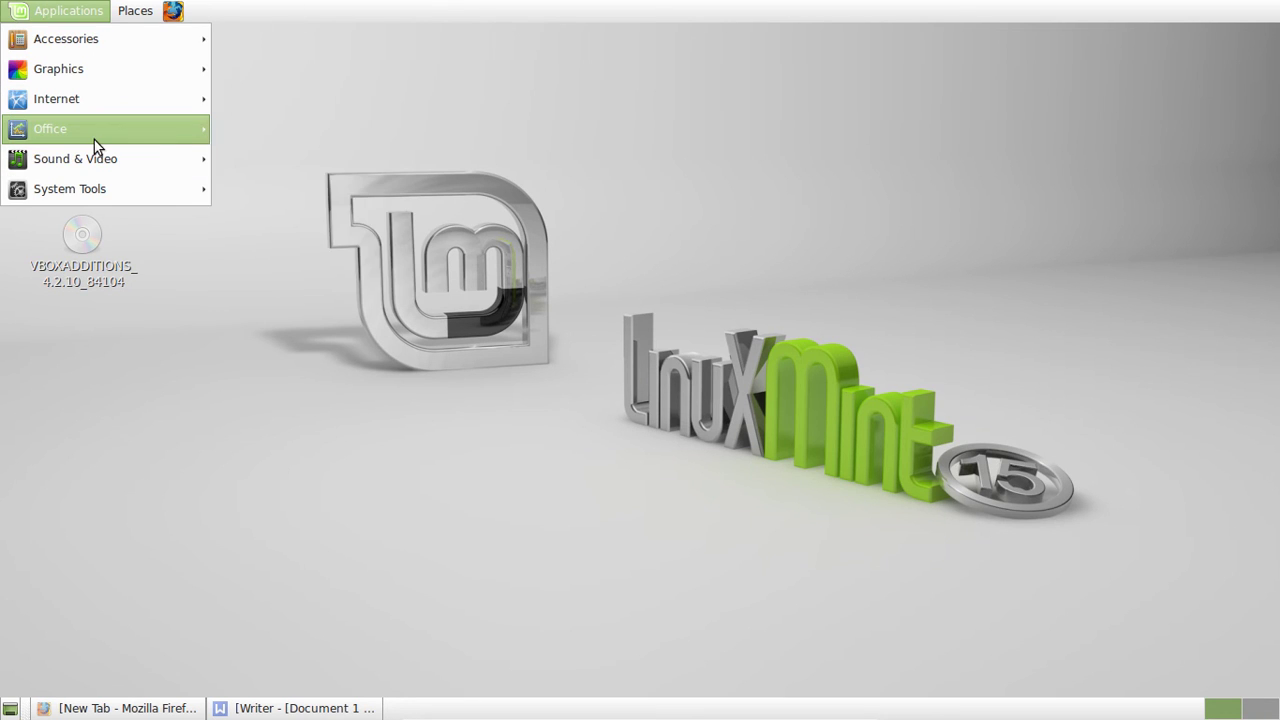
{"action": "mouse_move", "coordinate": [50, 128]}
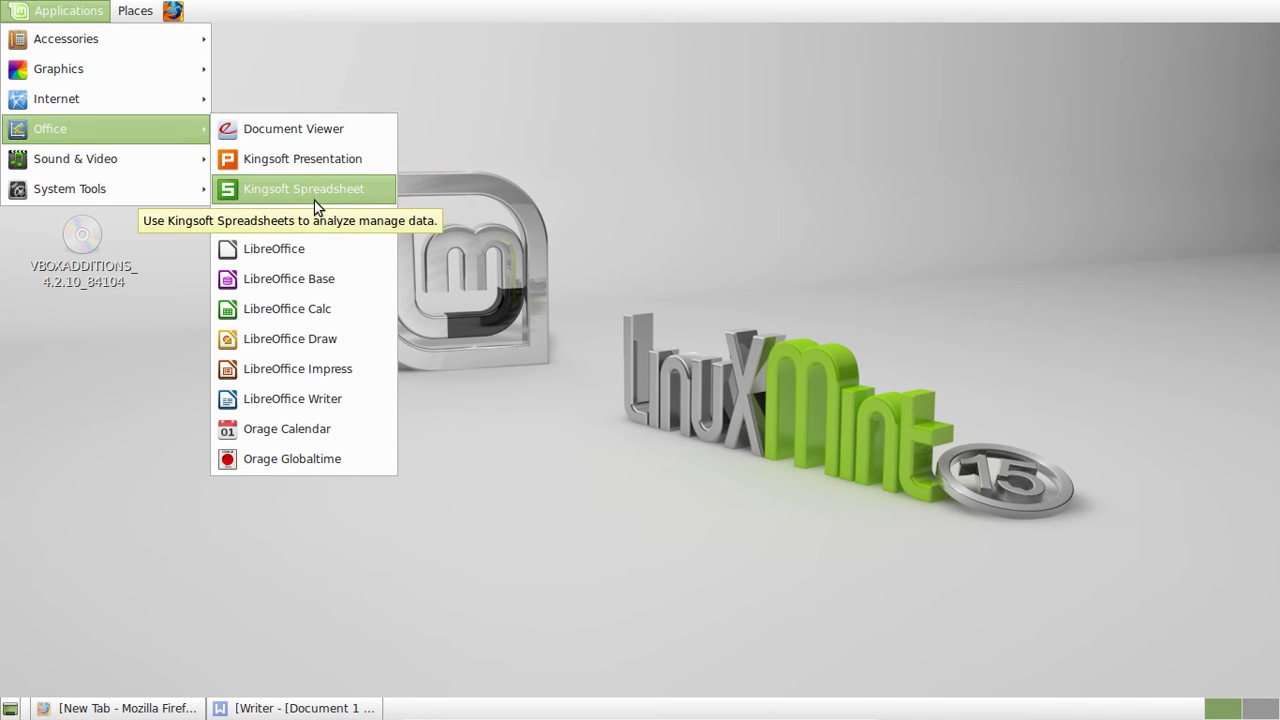
{"action": "left_click", "coordinate": [310, 163]}
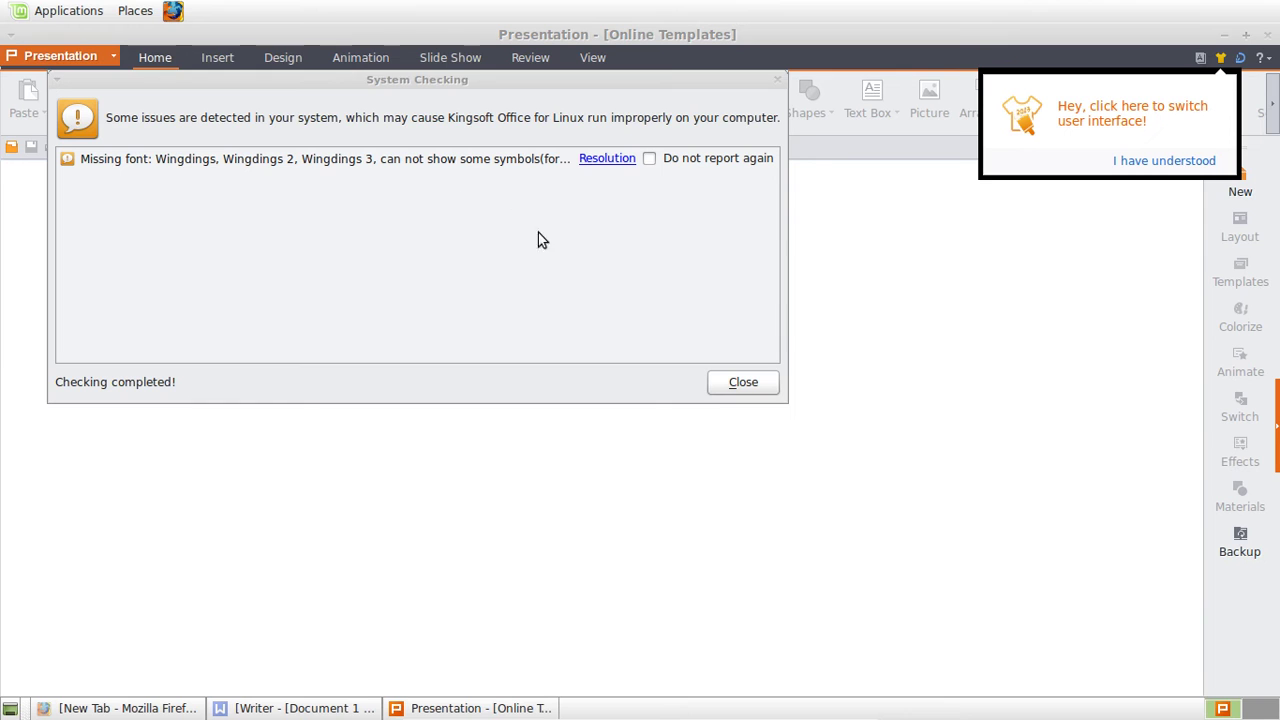
- Close the System Checking warning about missing Wingdings fonts
{"action": "left_click", "coordinate": [754, 388]}
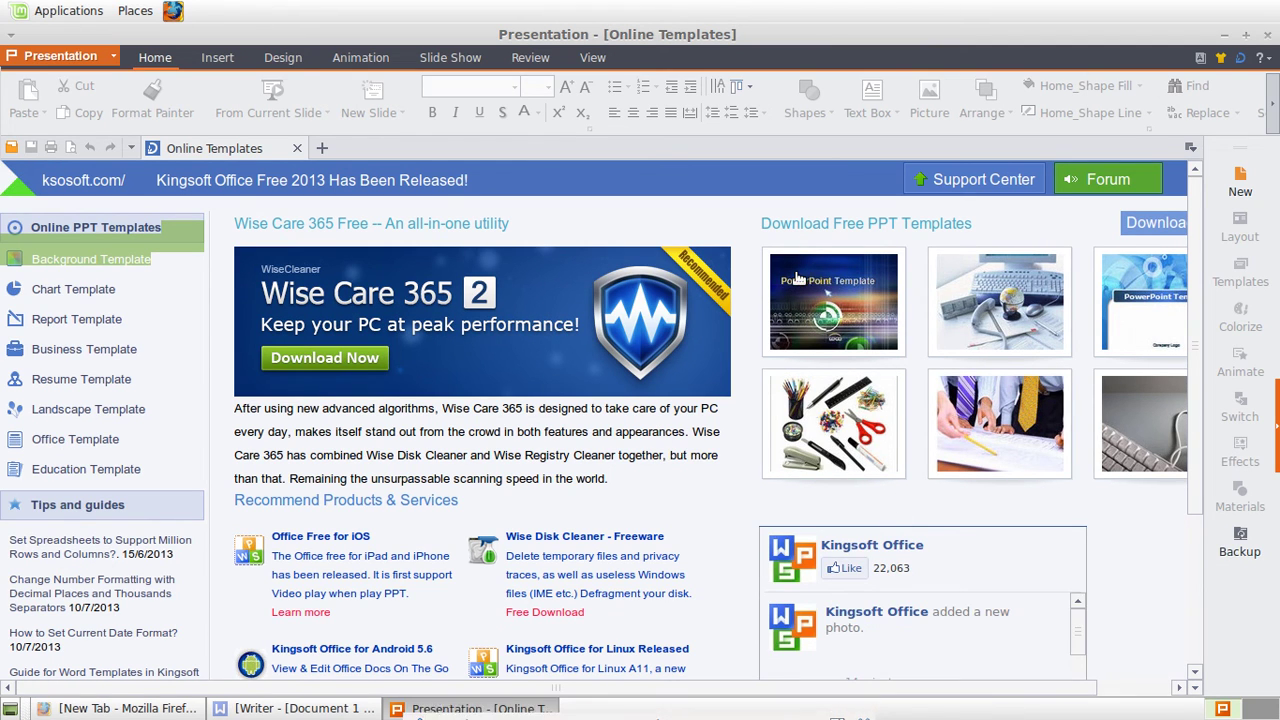
- Fetch the first free PPT template in Firefox and cancel opening summer-dpt-template-001.dpt
{"action": "left_click", "coordinate": [829, 283]}
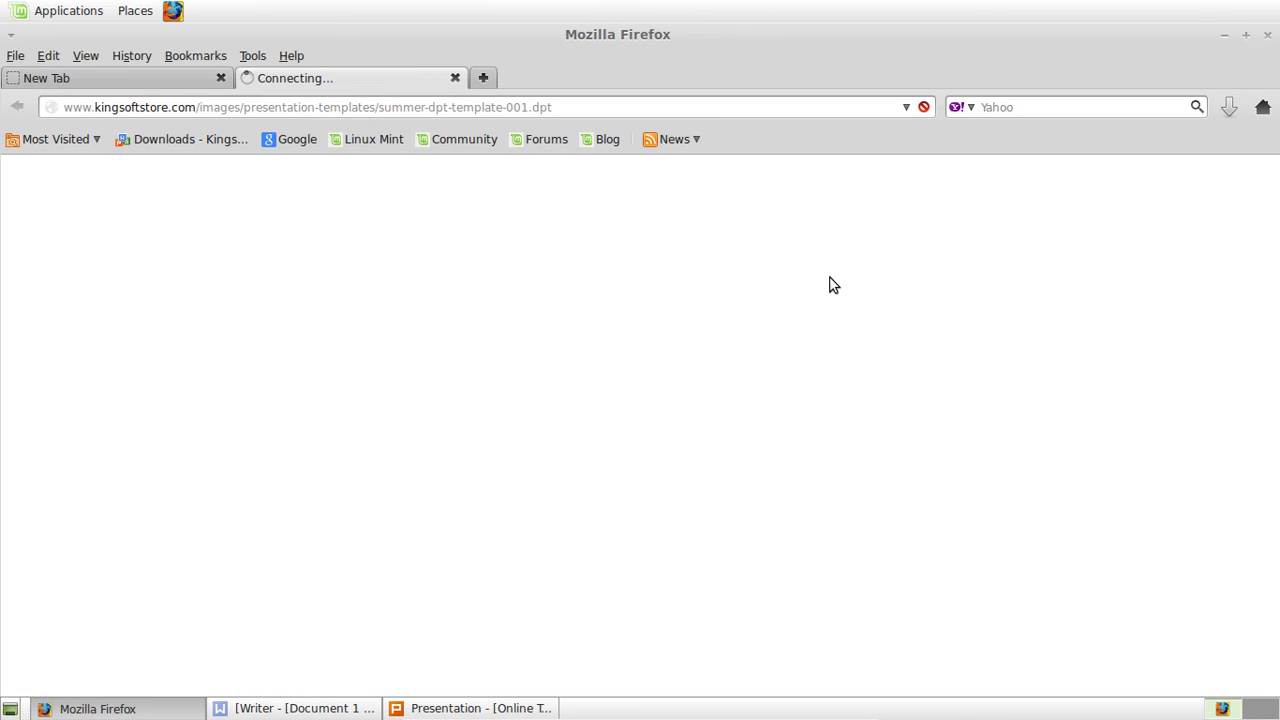
{"action": "left_click", "coordinate": [126, 72]}
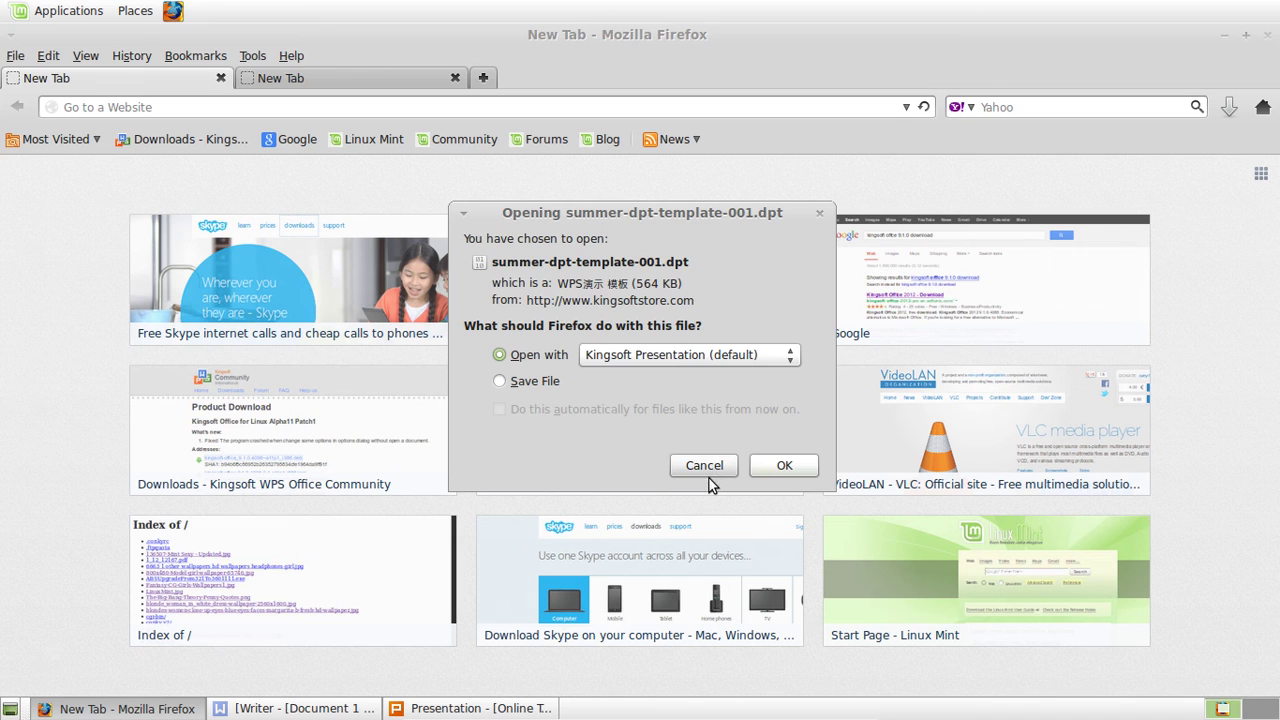
{"action": "left_click", "coordinate": [704, 466]}
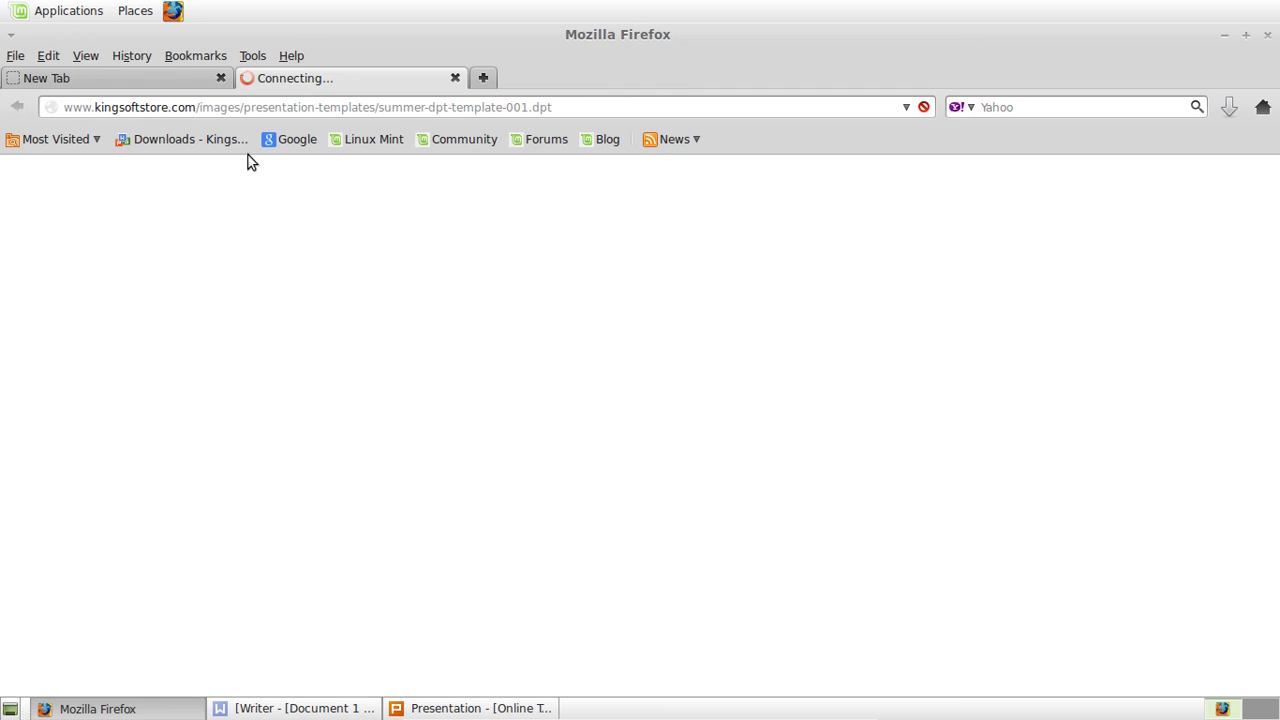
{"action": "left_click", "coordinate": [174, 78]}
{"action": "left_click", "coordinate": [430, 80]}
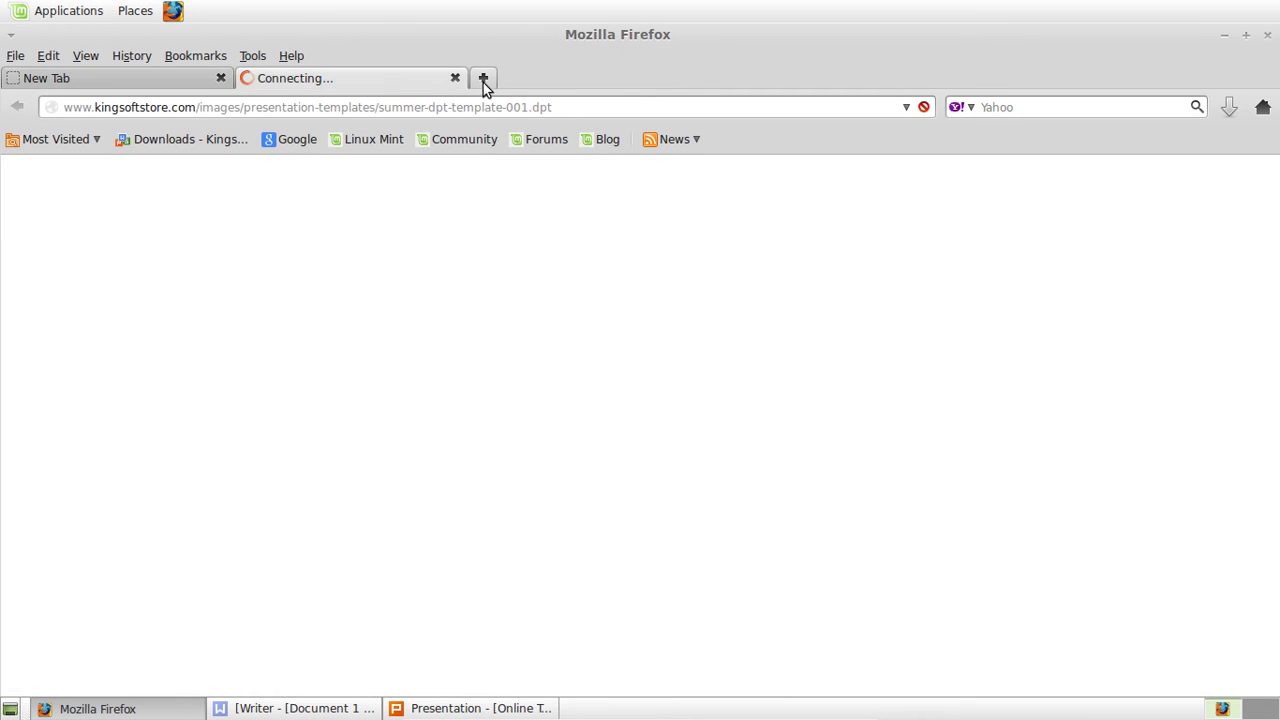
- Load the wps-community.org download page in a new tab and close the stuck template tab
{"action": "left_click", "coordinate": [476, 82]}
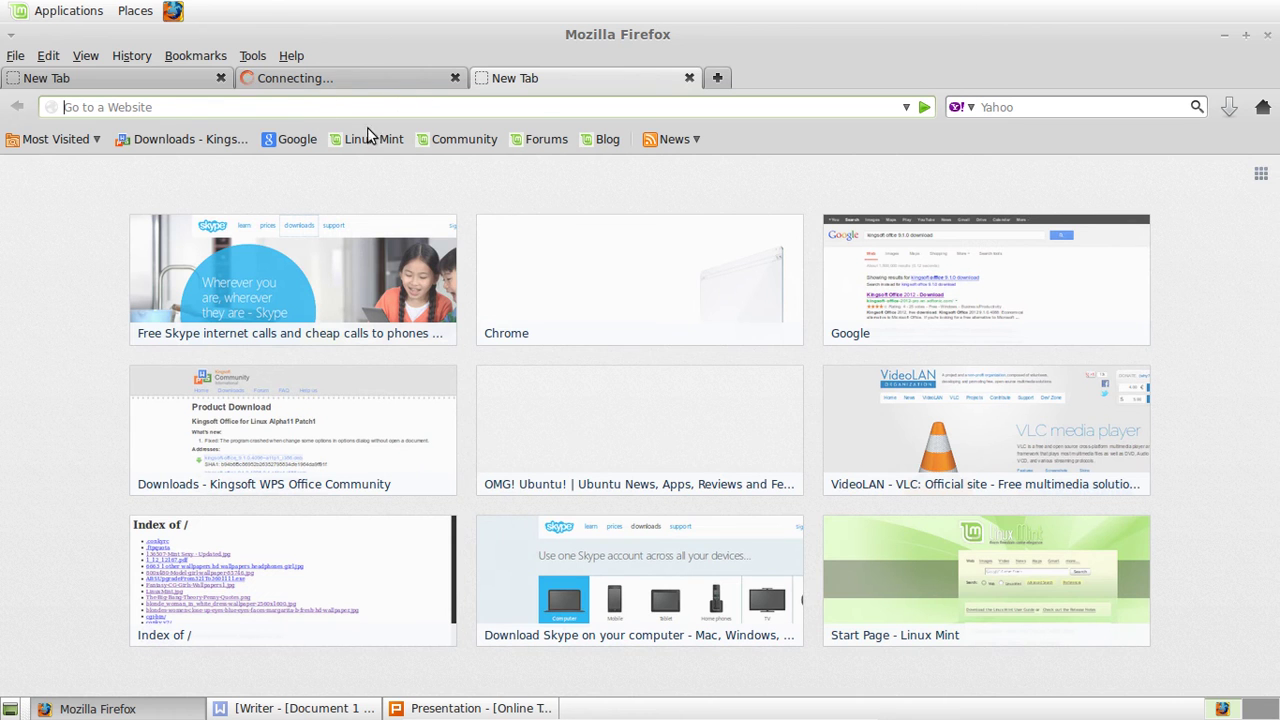
{"action": "type", "text": "wps-community.org/"}
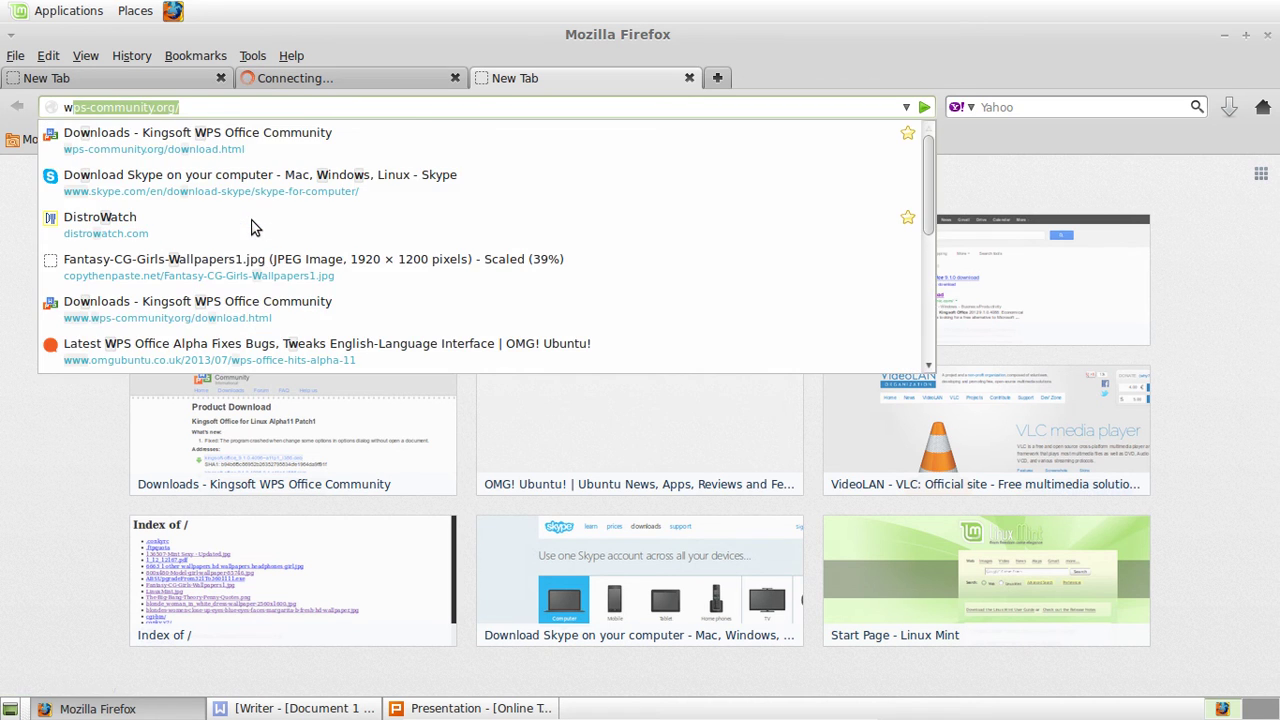
{"action": "key", "text": "Return"}
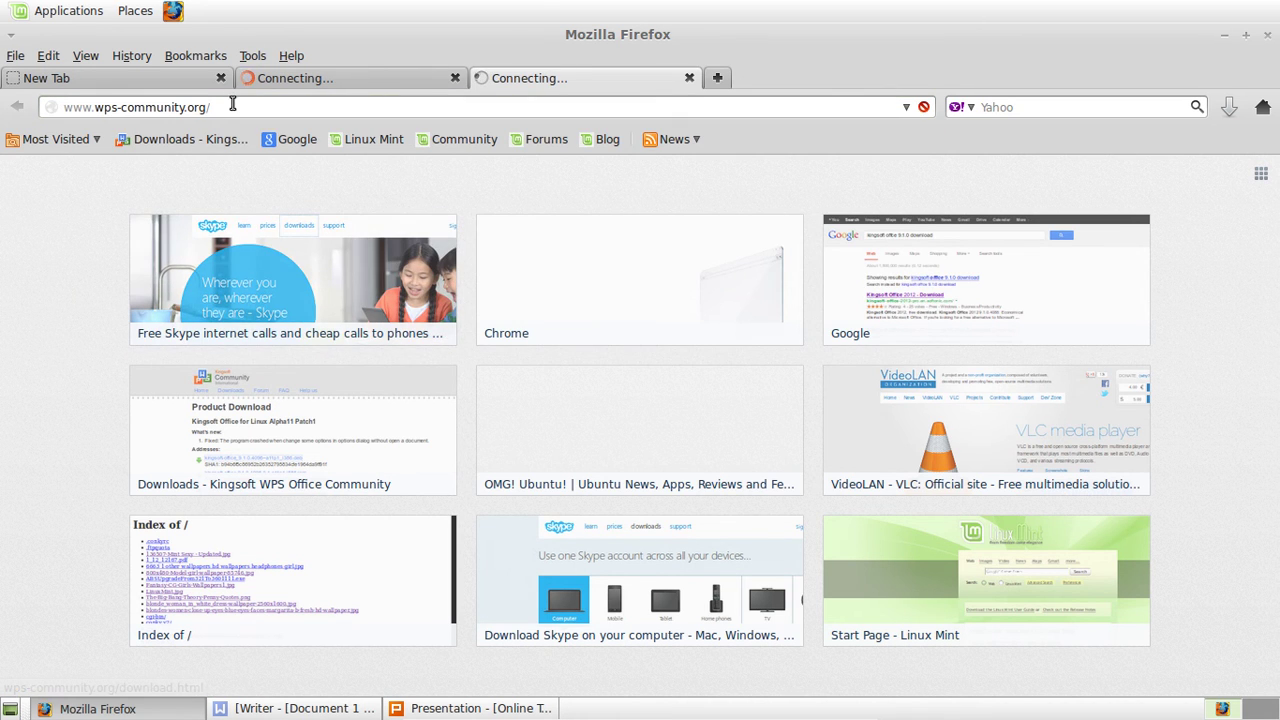
{"action": "type", "text": "down"}
{"action": "key", "text": "Return"}
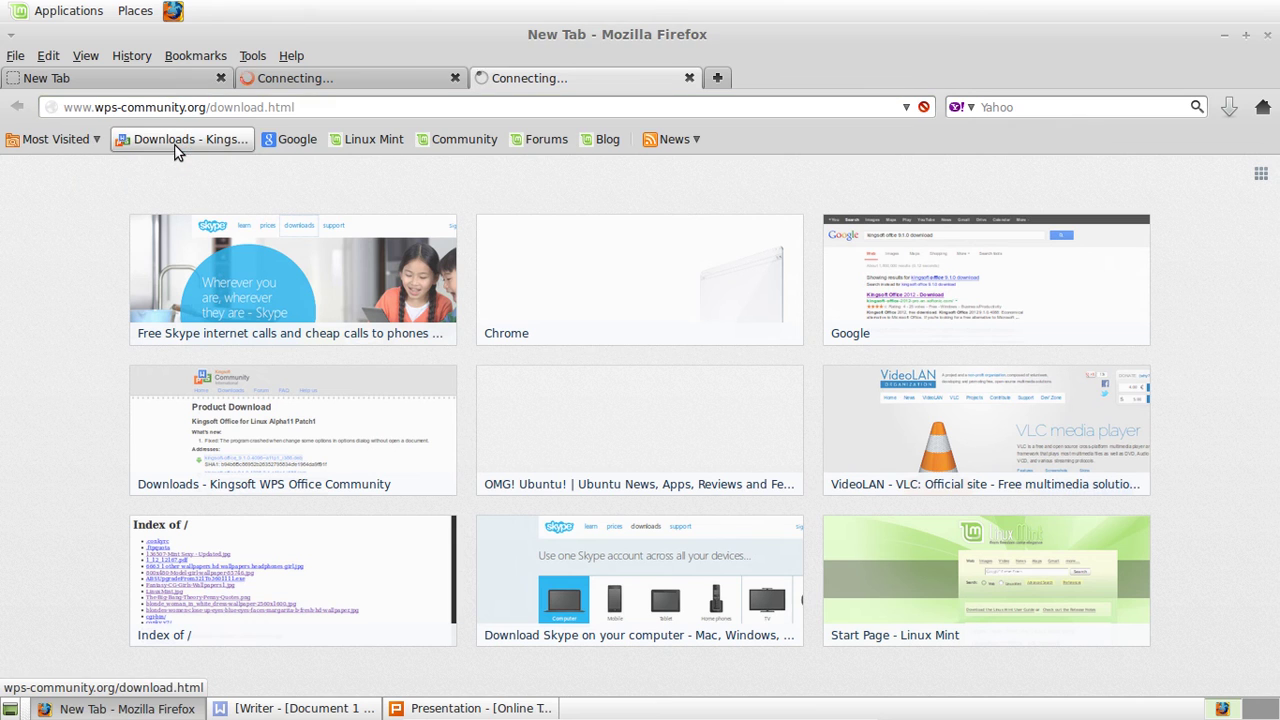
{"action": "left_click", "coordinate": [456, 78]}
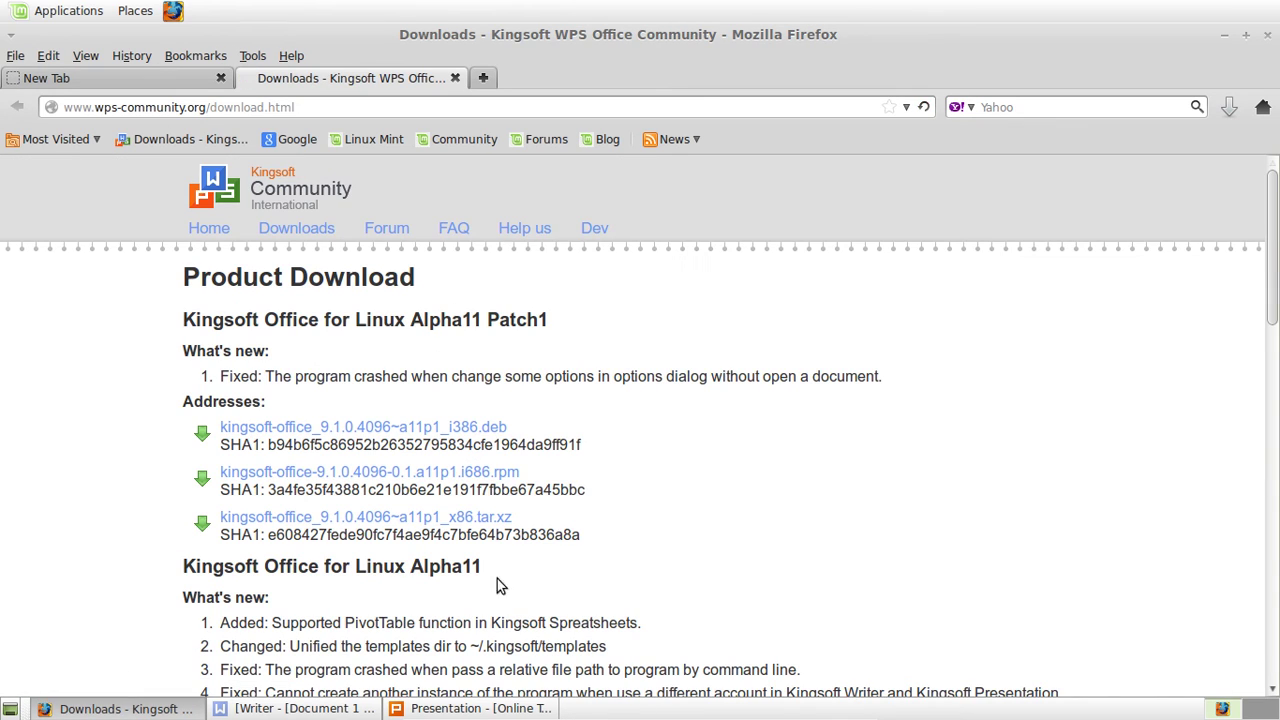
- Highlight the x86.tar.xz and i386.deb package links, then minimise Firefox back to Presentation
{"action": "mouse_move", "coordinate": [512, 518]}
{"action": "left_mouse_down"}
{"action": "mouse_move", "coordinate": [310, 490]}
{"action": "mouse_move", "coordinate": [216, 516]}
{"action": "left_mouse_up"}
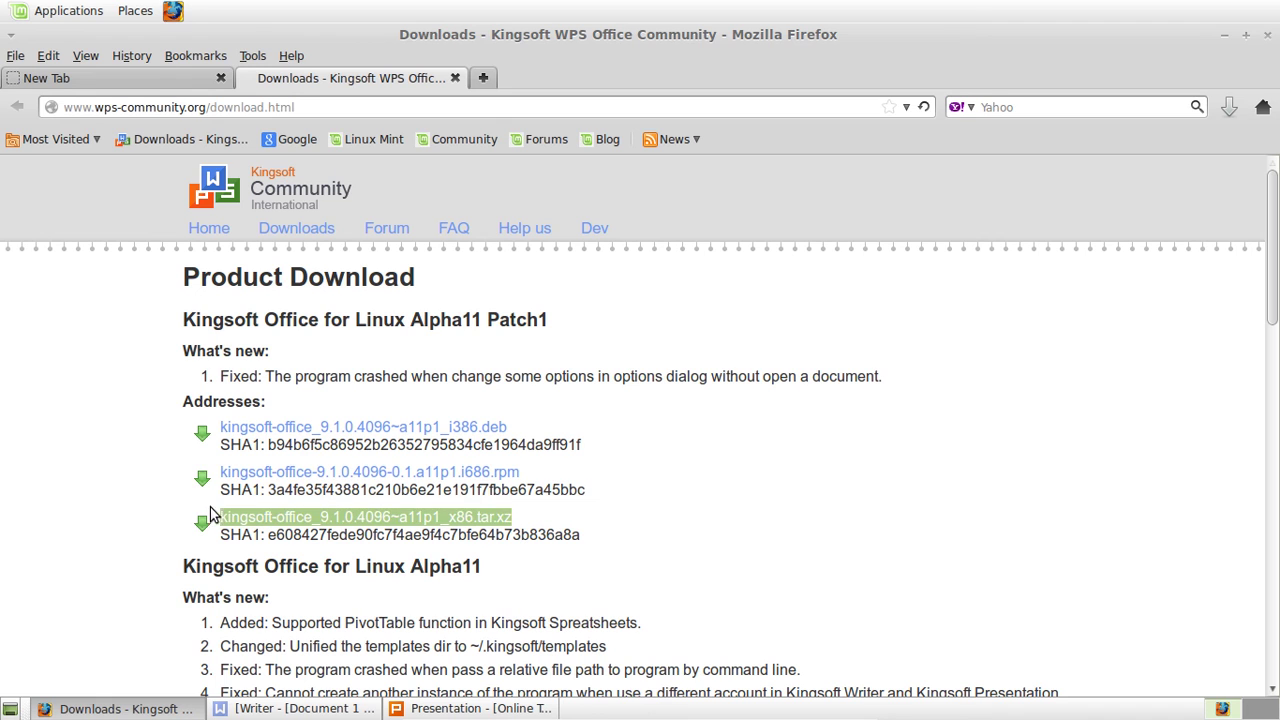
{"action": "left_click", "coordinate": [171, 517]}
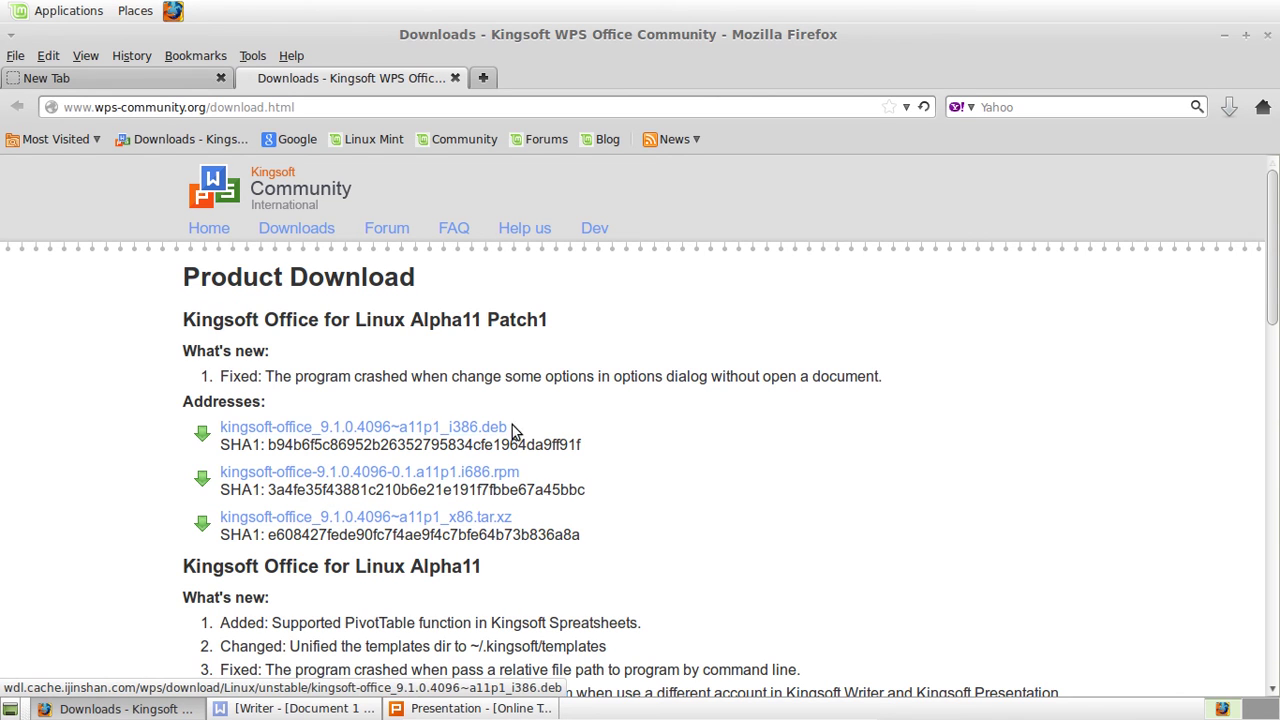
{"action": "left_click_drag", "start_coordinate": [510, 426], "coordinate": [218, 428]}
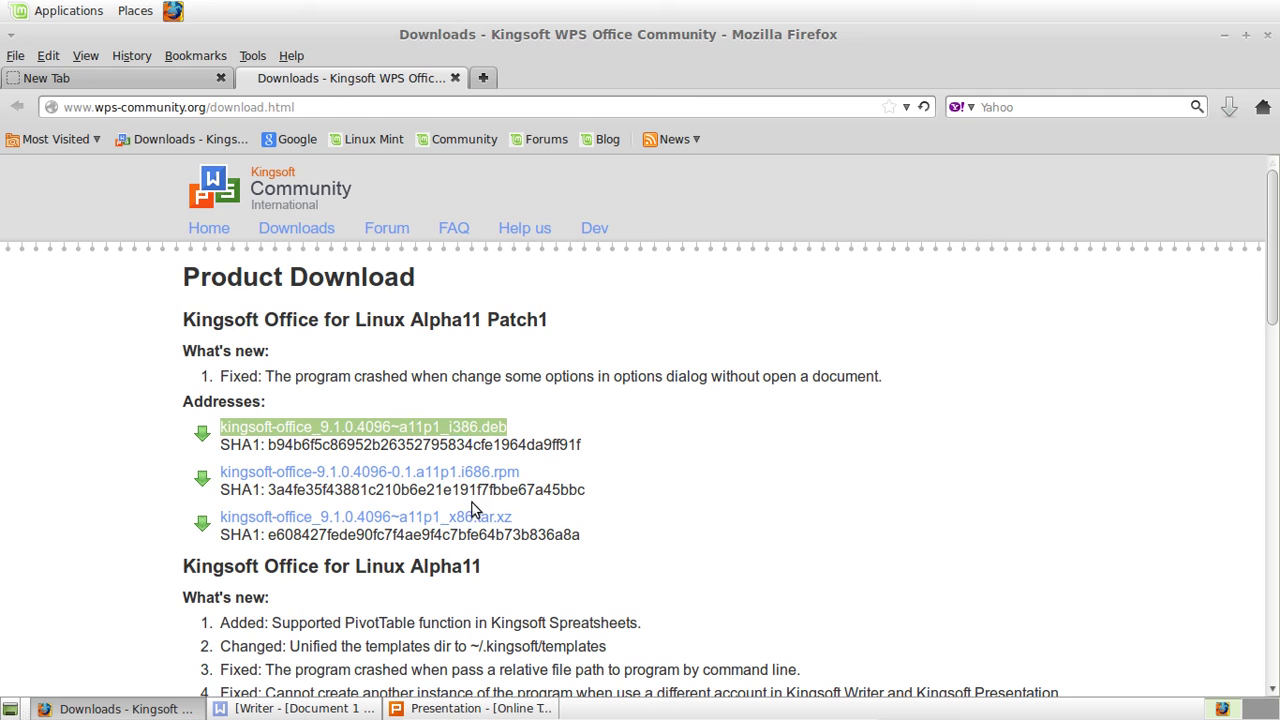
{"action": "left_click", "coordinate": [475, 425]}
{"action": "left_click_drag", "start_coordinate": [475, 425], "coordinate": [518, 404]}
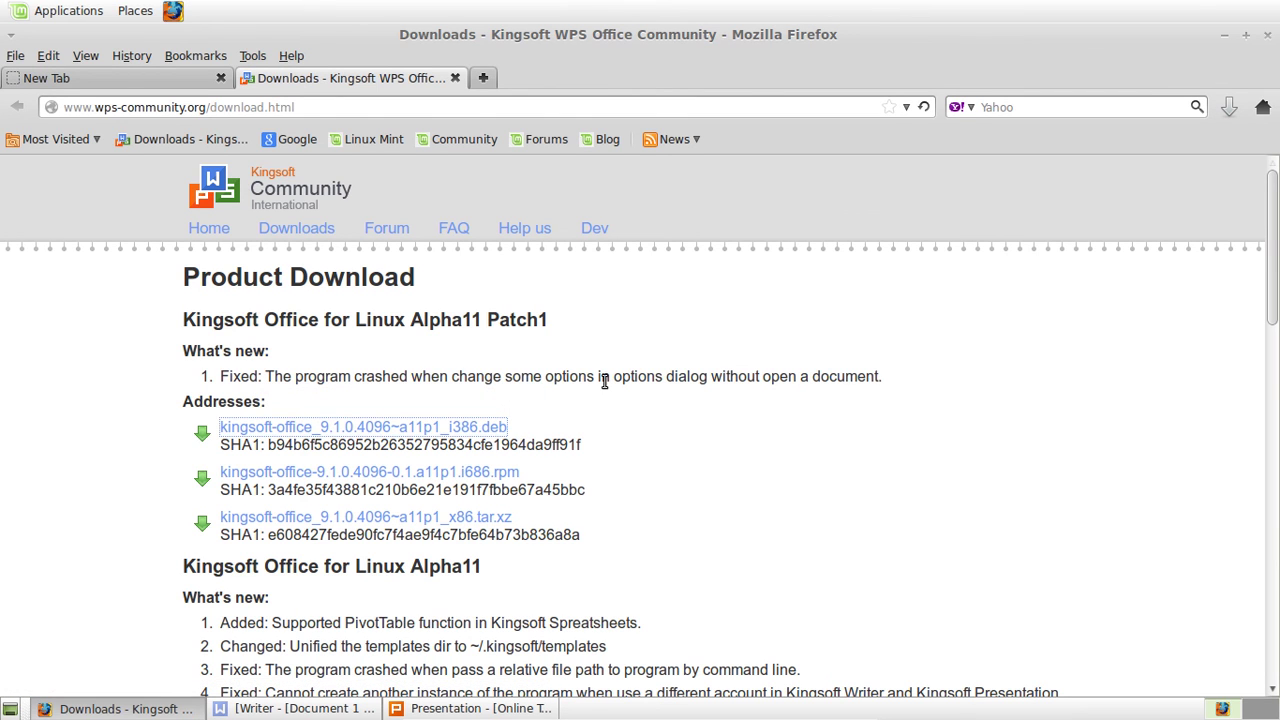
{"action": "left_click", "coordinate": [546, 422]}
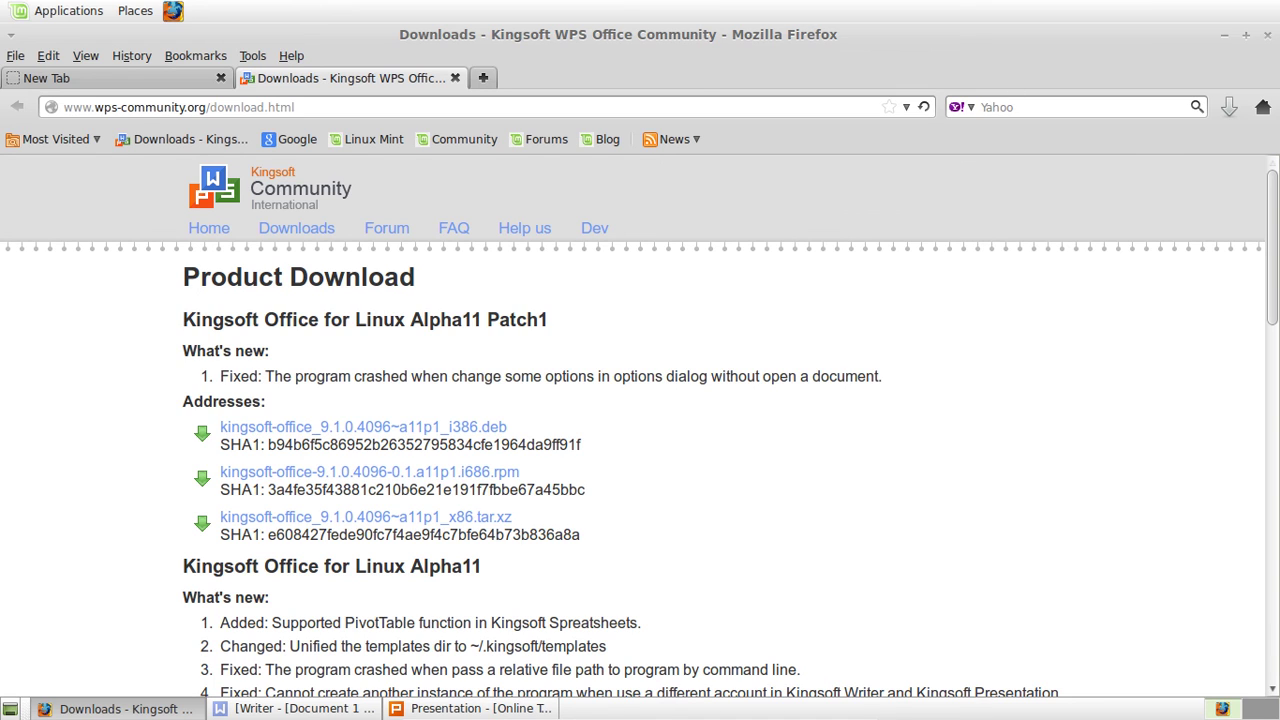
{"action": "left_click", "coordinate": [1226, 38]}
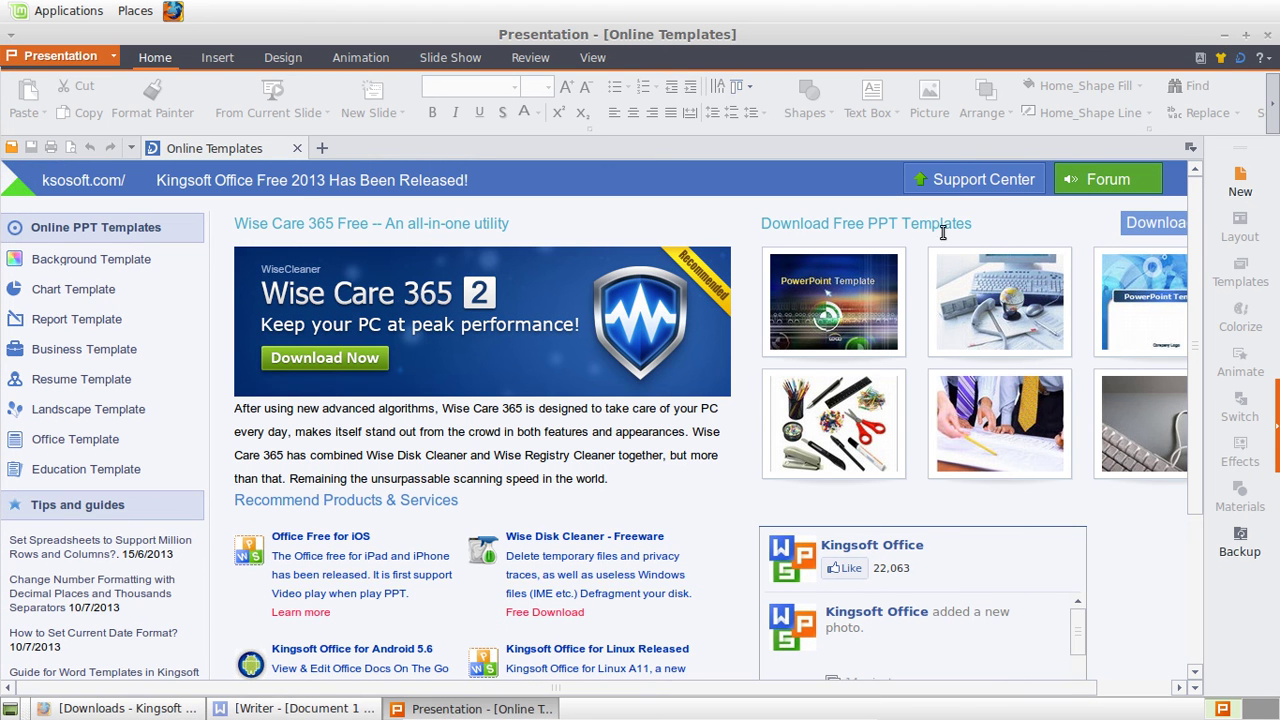